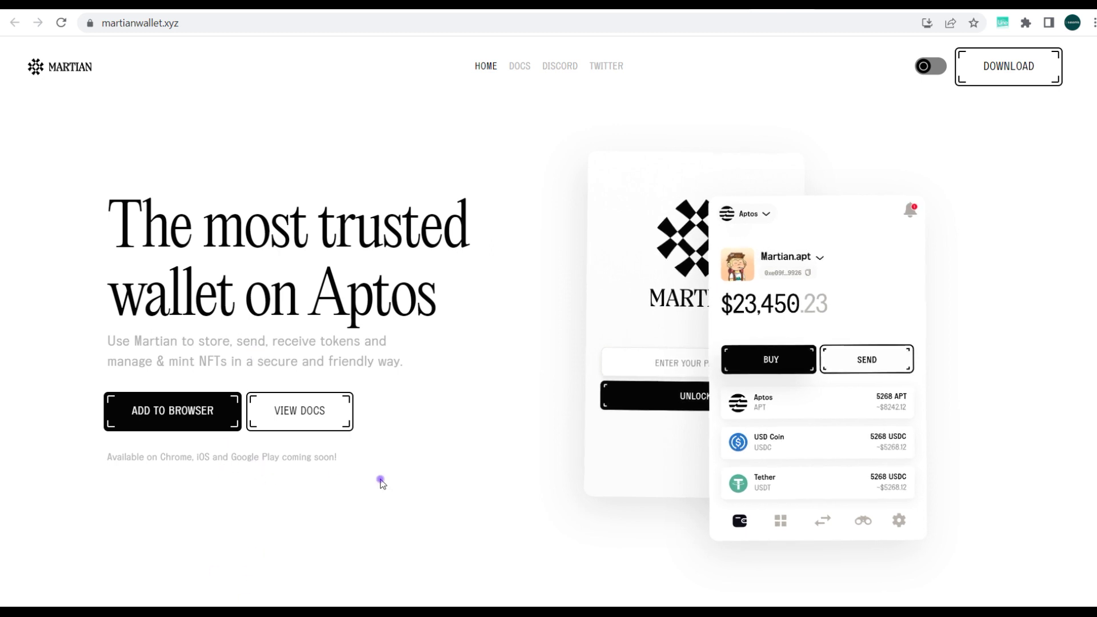
{"action": "scroll", "coordinate": [381, 483], "scroll_direction": "down", "scroll_amount": 10}
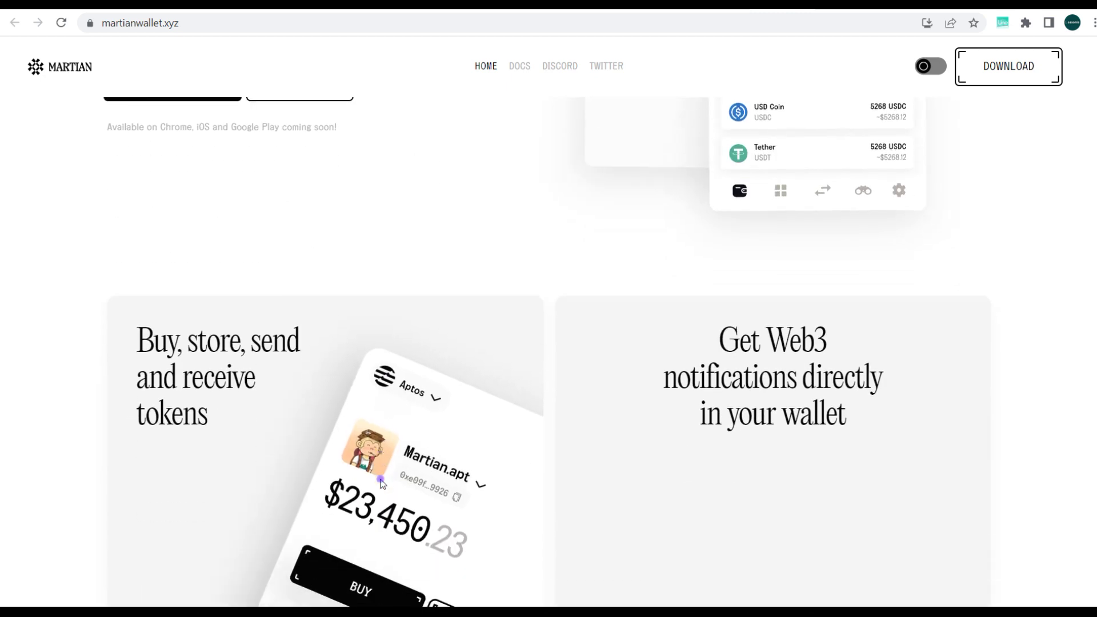
{"action": "scroll", "coordinate": [381, 470], "scroll_direction": "up", "scroll_amount": 1}
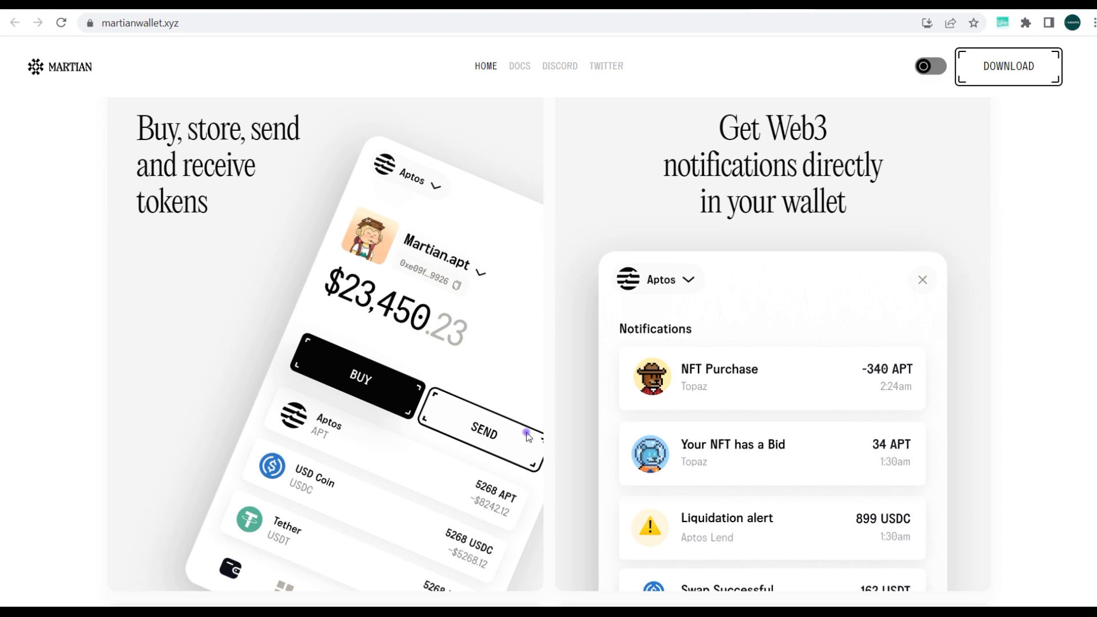
{"action": "scroll", "coordinate": [526, 442], "scroll_direction": "down", "scroll_amount": 4}
{"action": "scroll", "coordinate": [527, 435], "scroll_direction": "down", "scroll_amount": 3}
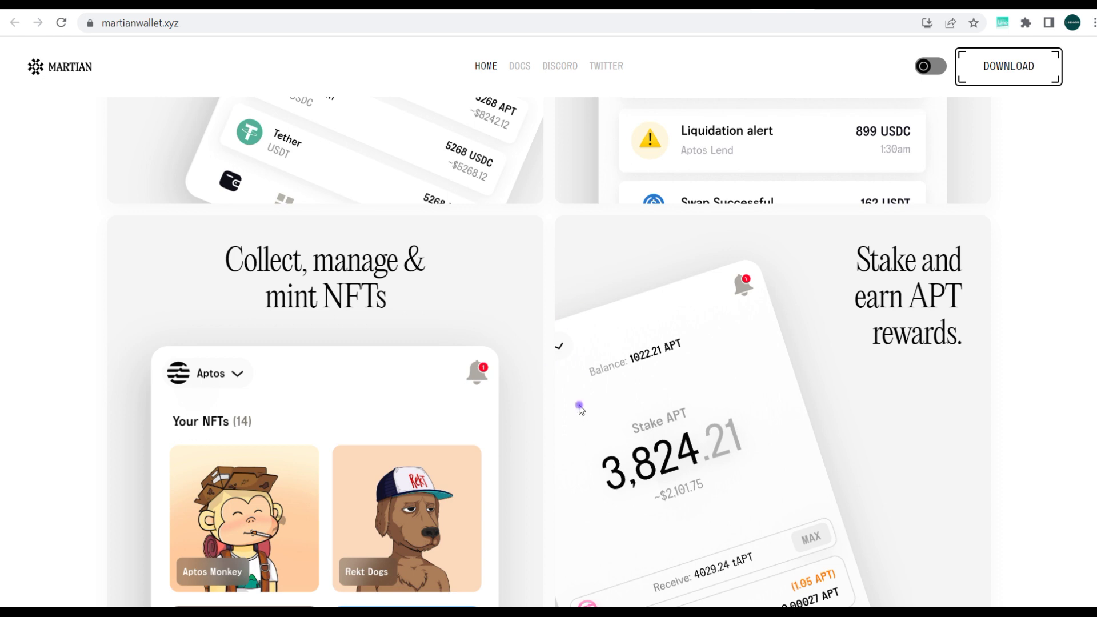
{"action": "scroll", "coordinate": [580, 408], "scroll_direction": "down", "scroll_amount": 2}
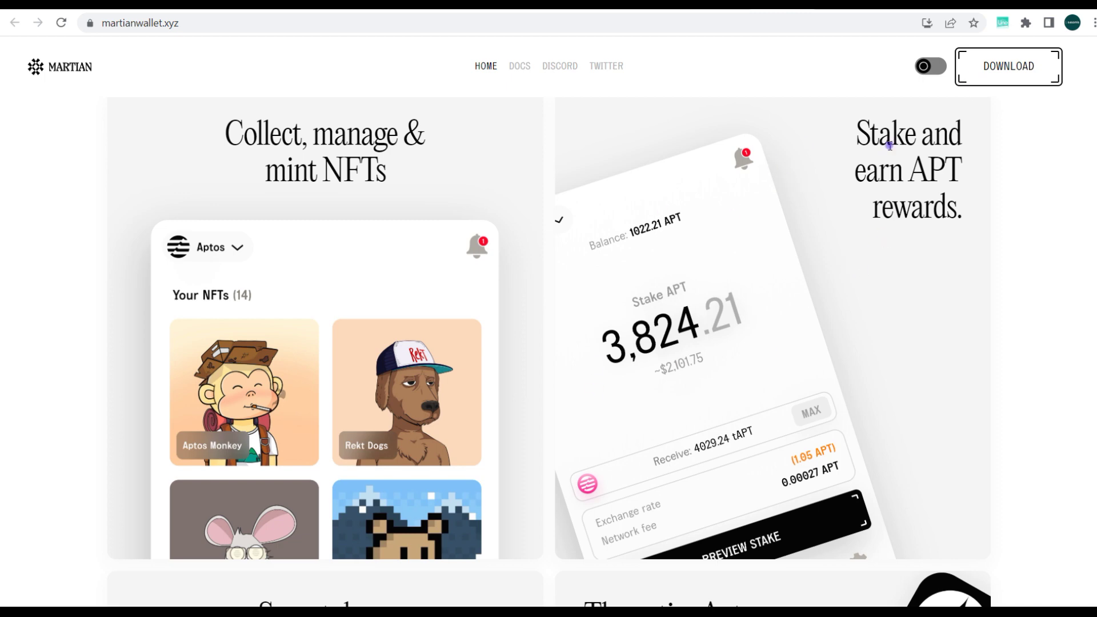
{"action": "scroll", "coordinate": [701, 370], "scroll_direction": "down", "scroll_amount": 8}
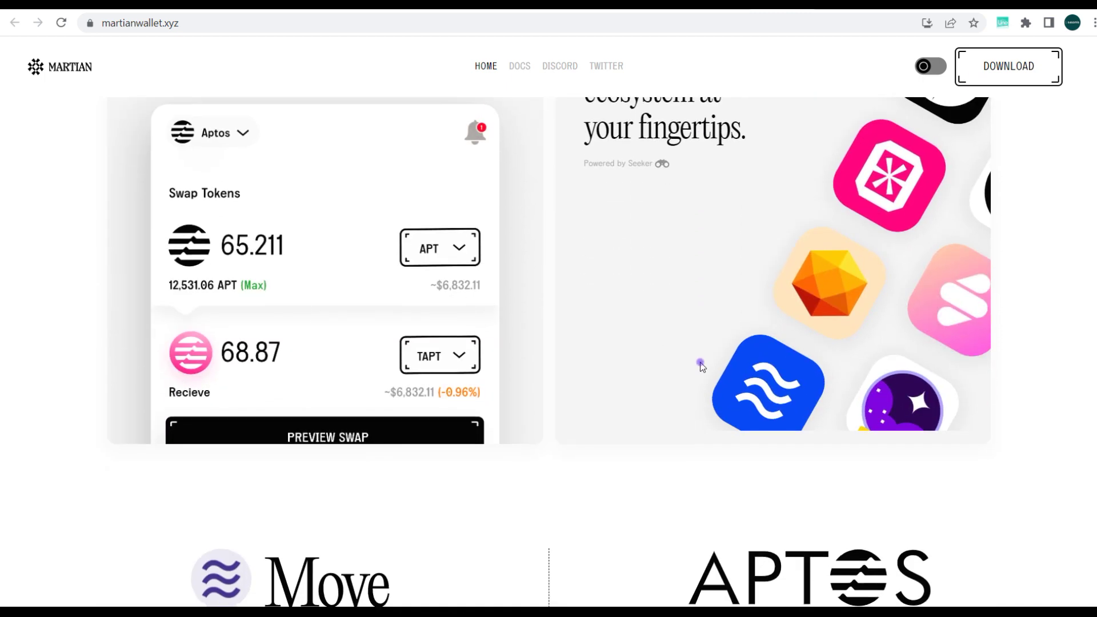
{"action": "scroll", "coordinate": [702, 365], "scroll_direction": "up", "scroll_amount": 2}
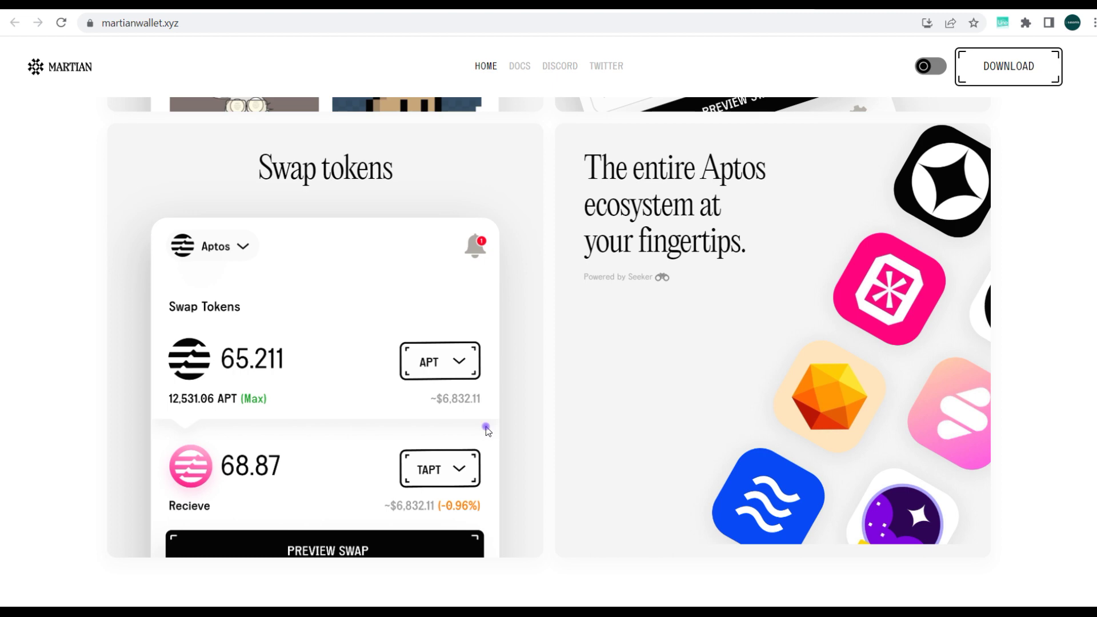
{"action": "scroll", "coordinate": [486, 429], "scroll_direction": "down", "scroll_amount": 4}
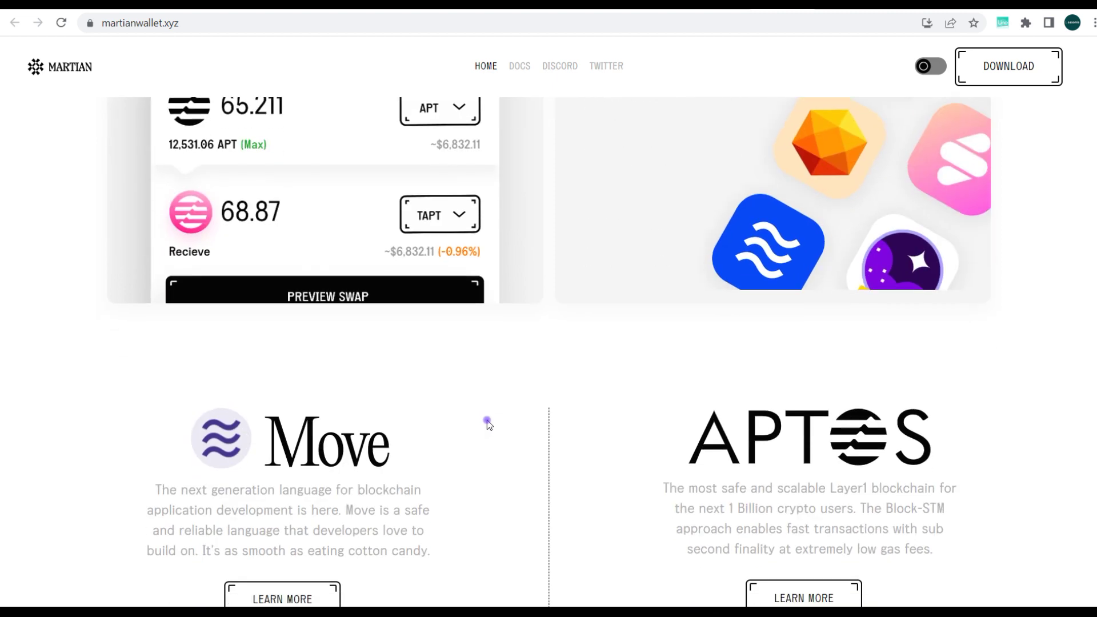
{"action": "scroll", "coordinate": [488, 423], "scroll_direction": "down", "scroll_amount": 4}
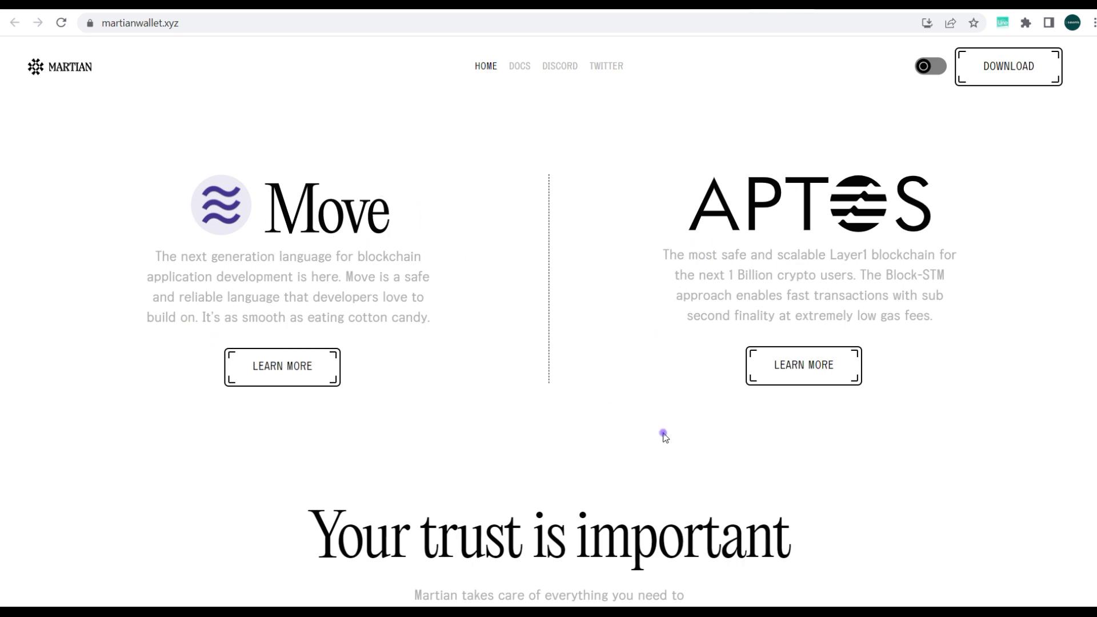
{"action": "scroll", "coordinate": [665, 437], "scroll_direction": "down", "scroll_amount": 10}
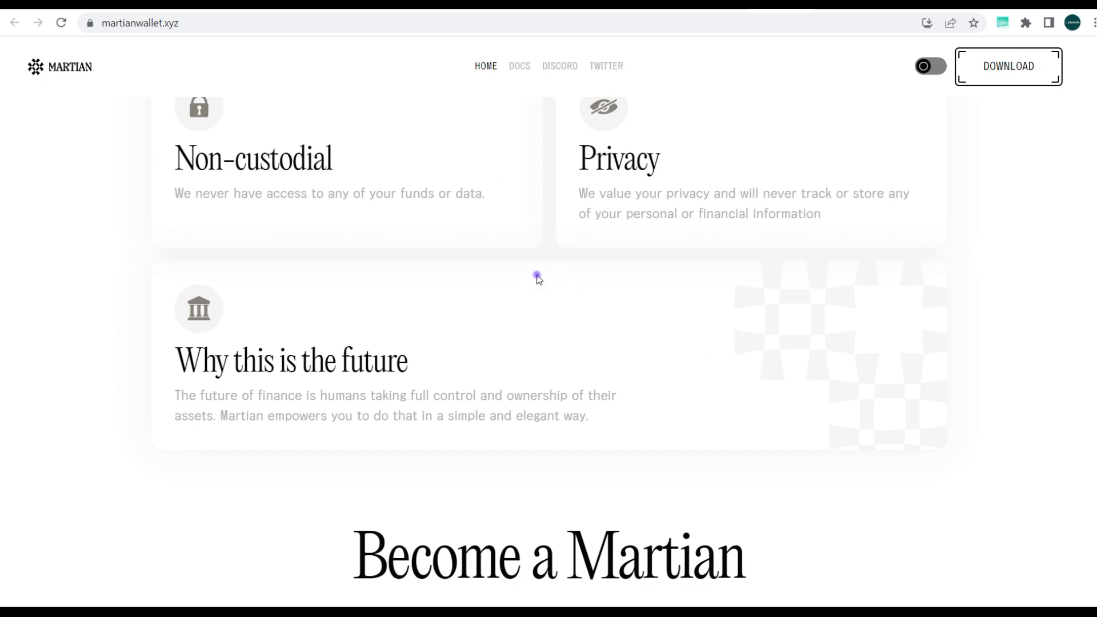
{"action": "scroll", "coordinate": [625, 277], "scroll_direction": "down", "scroll_amount": 5}
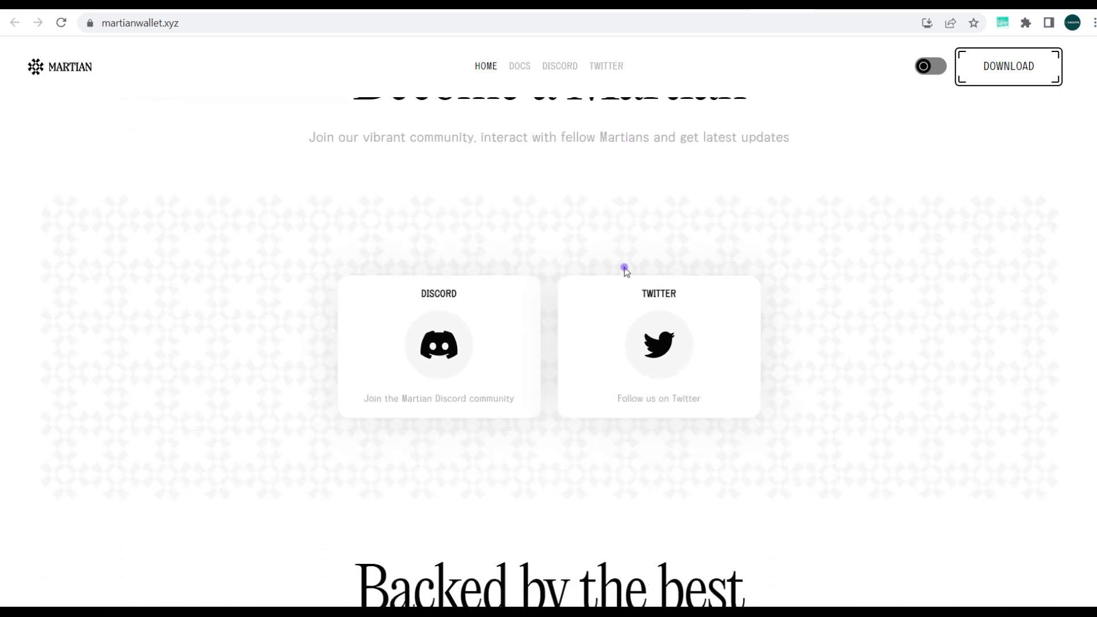
{"action": "scroll", "coordinate": [626, 277], "scroll_direction": "up", "scroll_amount": 10}
{"action": "scroll", "coordinate": [625, 272], "scroll_direction": "up", "scroll_amount": 15}
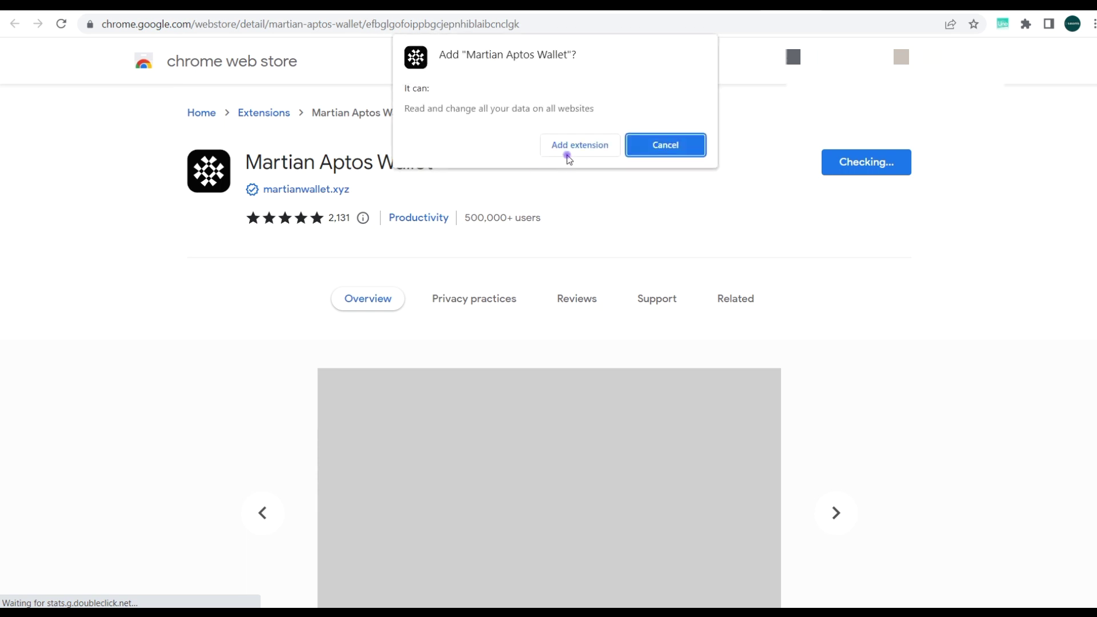
Step: Confirm adding the Martian Aptos Wallet extension to Chrome from the Web Store
{"action": "left_click", "coordinate": [571, 147]}
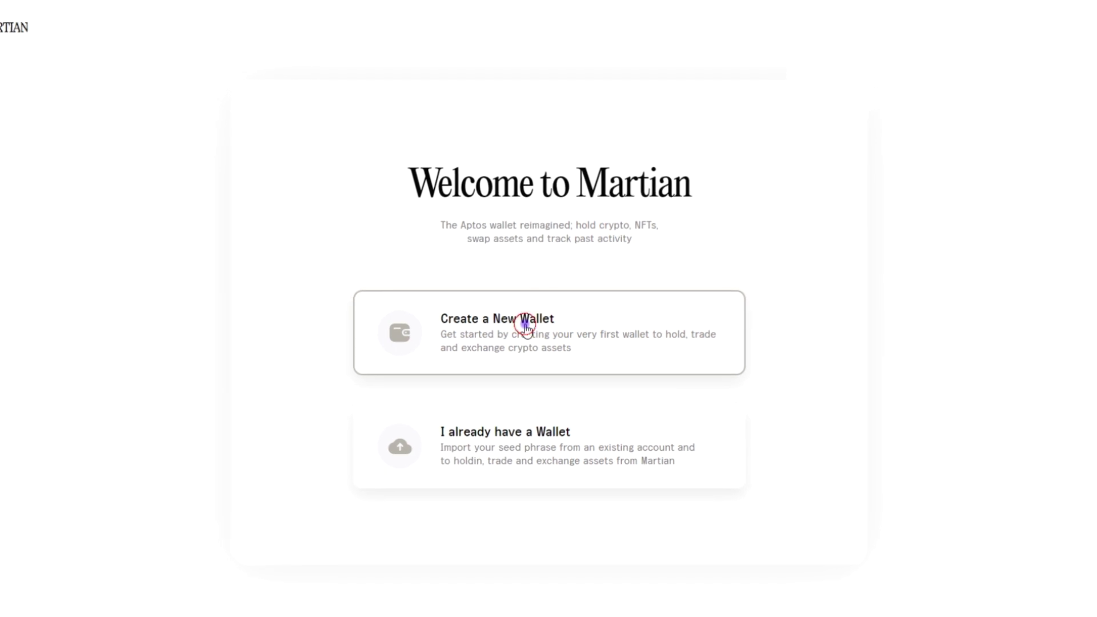
Step: Create a brand-new wallet with a password and copy its recovery phrase to the clipboard
{"action": "left_click", "coordinate": [524, 329]}
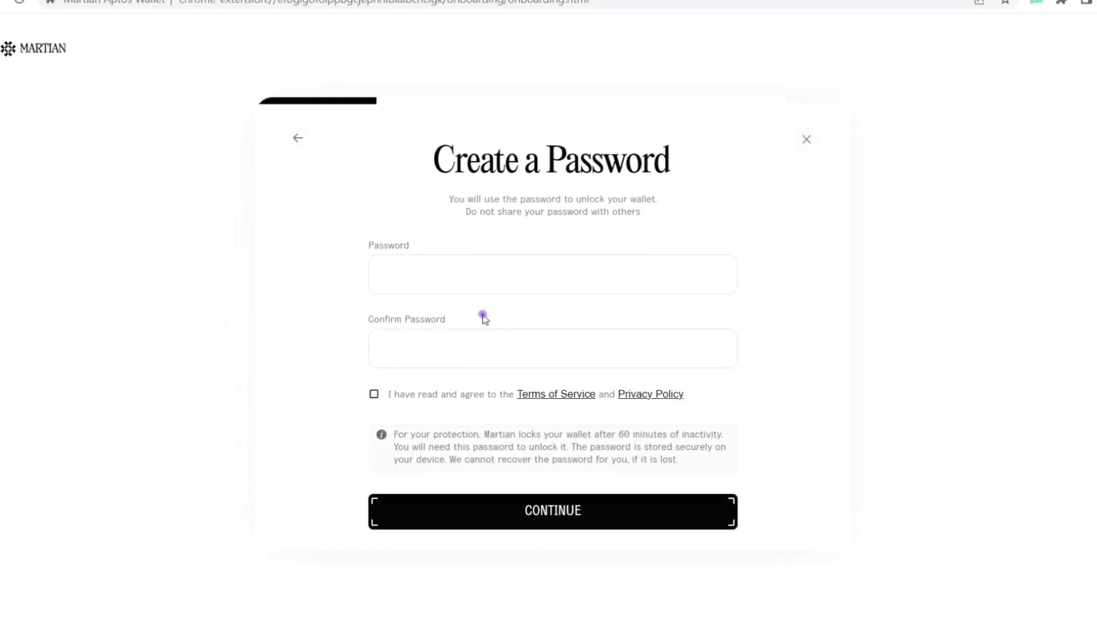
{"action": "left_click", "coordinate": [483, 273]}
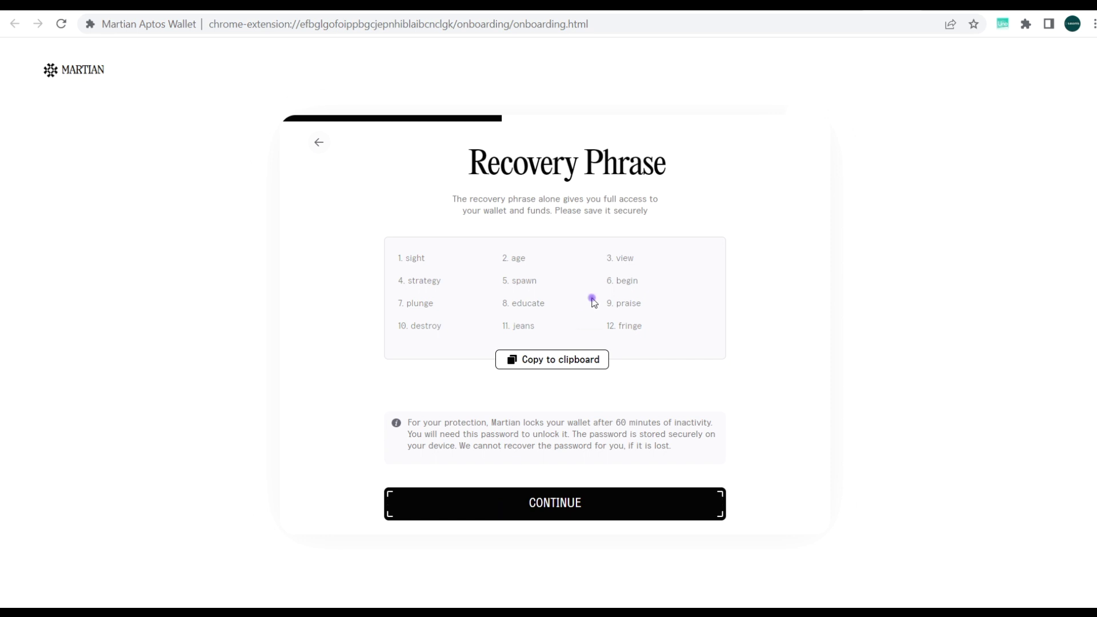
{"action": "left_click", "coordinate": [563, 363]}
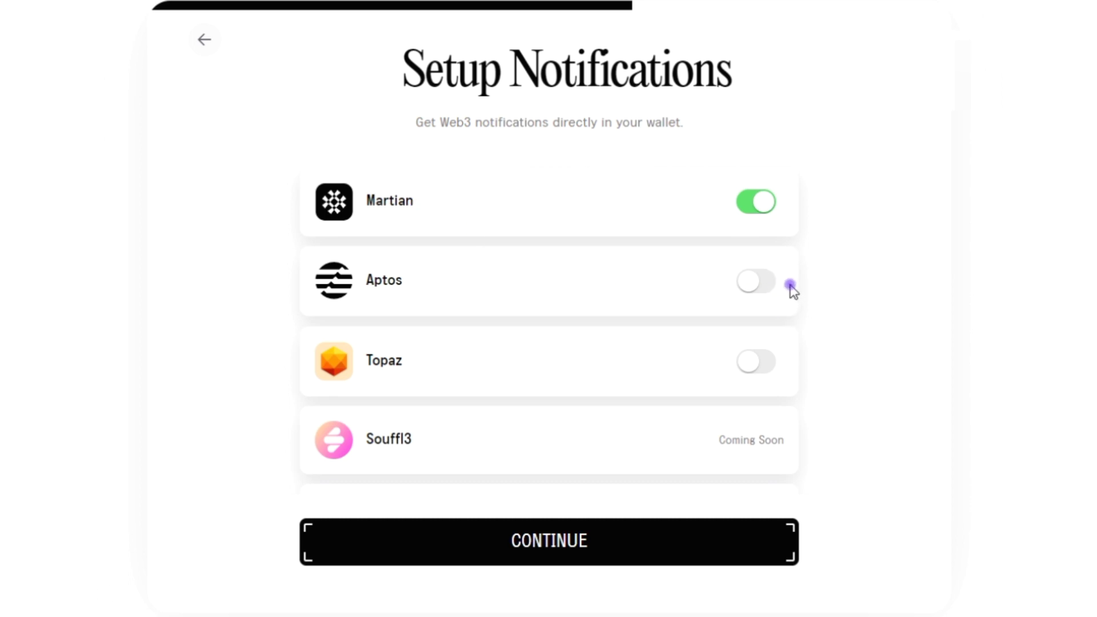
Step: Switch Aptos notifications on, and toggle Topaz notifications on then back off
{"action": "left_click", "coordinate": [763, 287]}
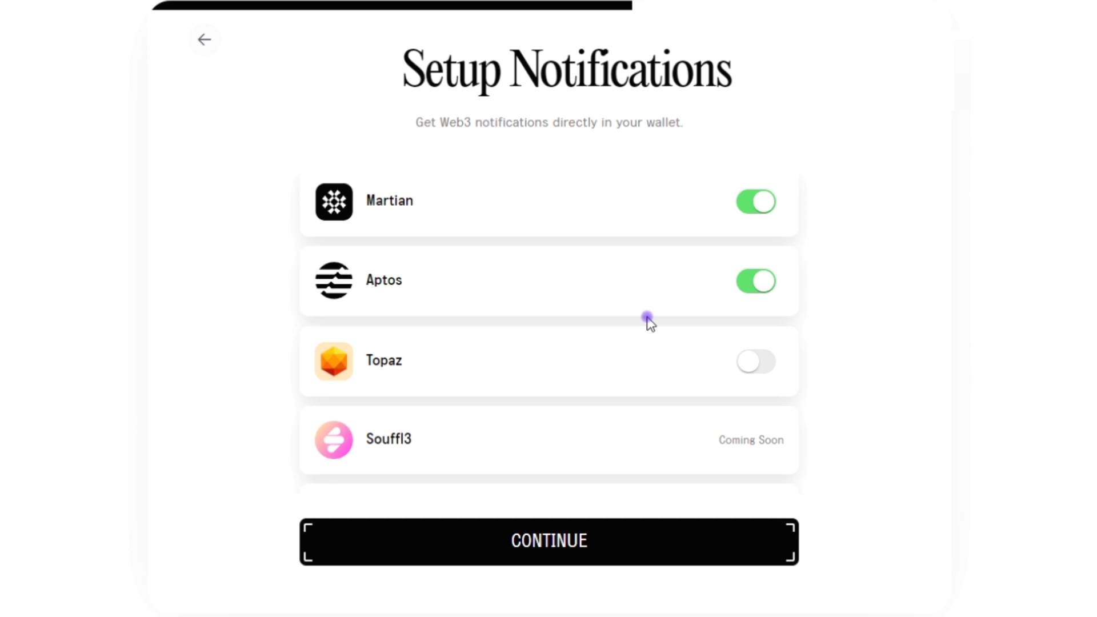
{"action": "left_click", "coordinate": [774, 366]}
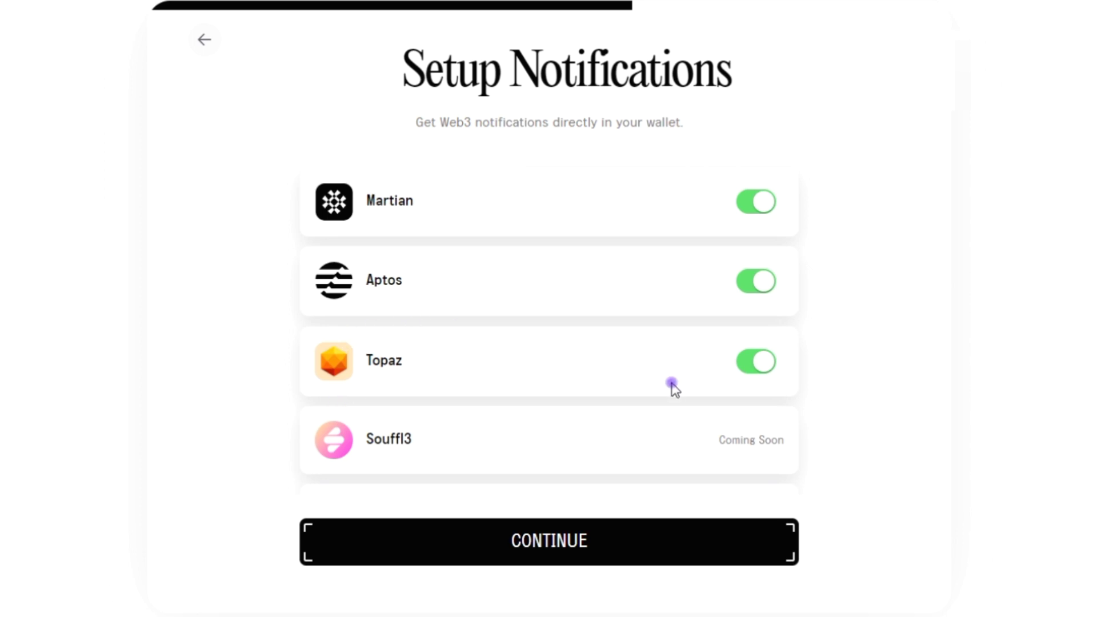
{"action": "left_click", "coordinate": [752, 363]}
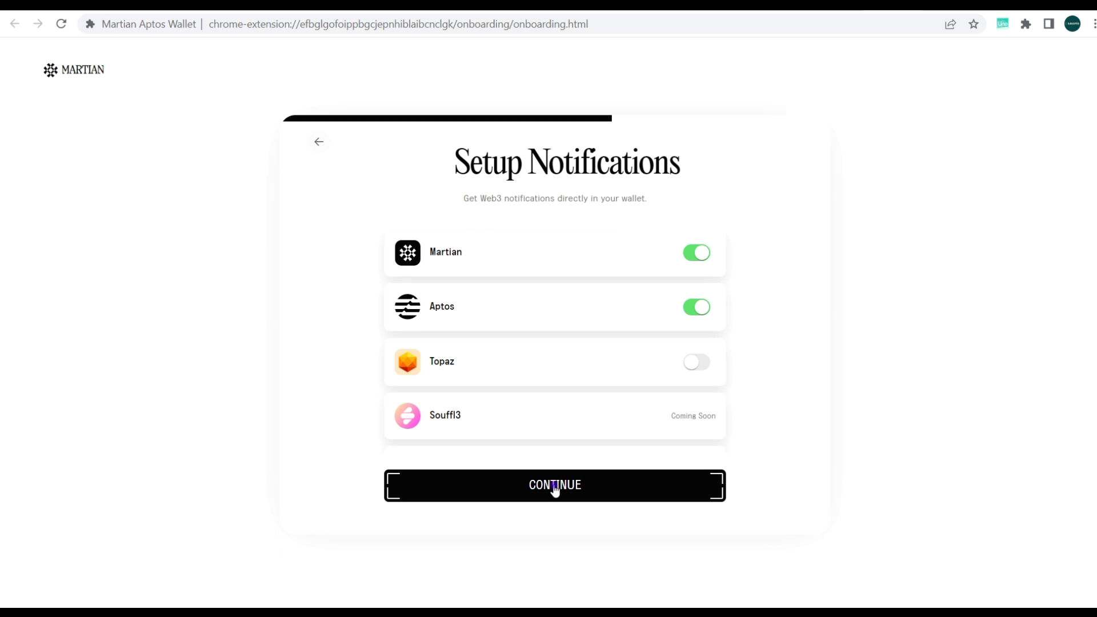
Step: Continue past the notification setup and the shortcut tip to complete onboarding
{"action": "left_click", "coordinate": [546, 490]}
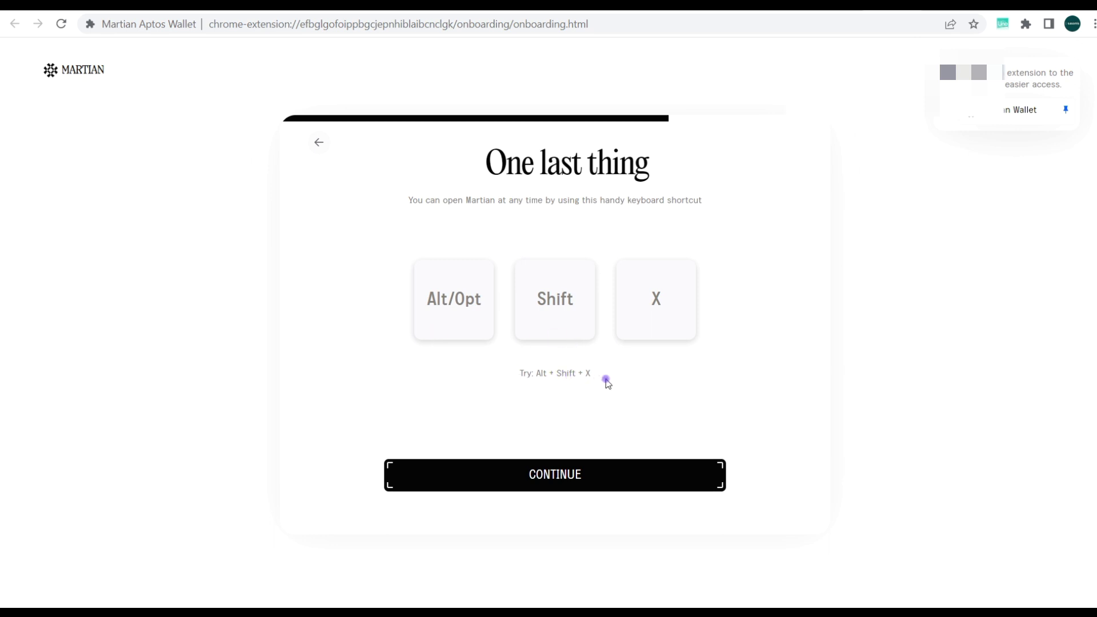
{"action": "left_click", "coordinate": [497, 481]}
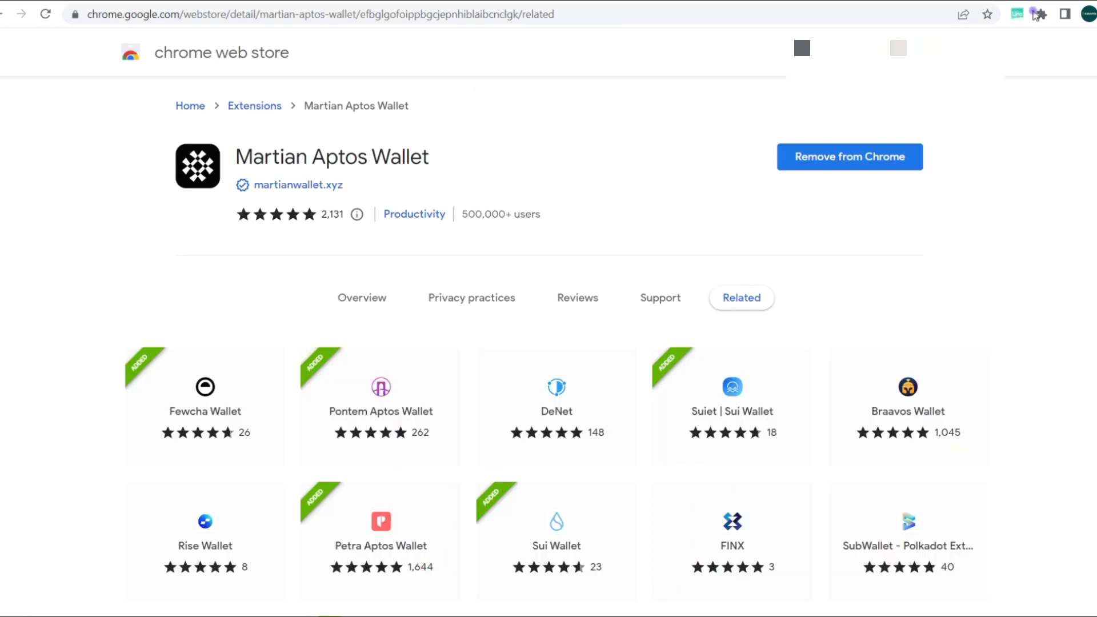
Step: Open Martian Aptos Wallet from the Extensions menu and unlock it with the pasted password
{"action": "left_click", "coordinate": [1042, 14]}
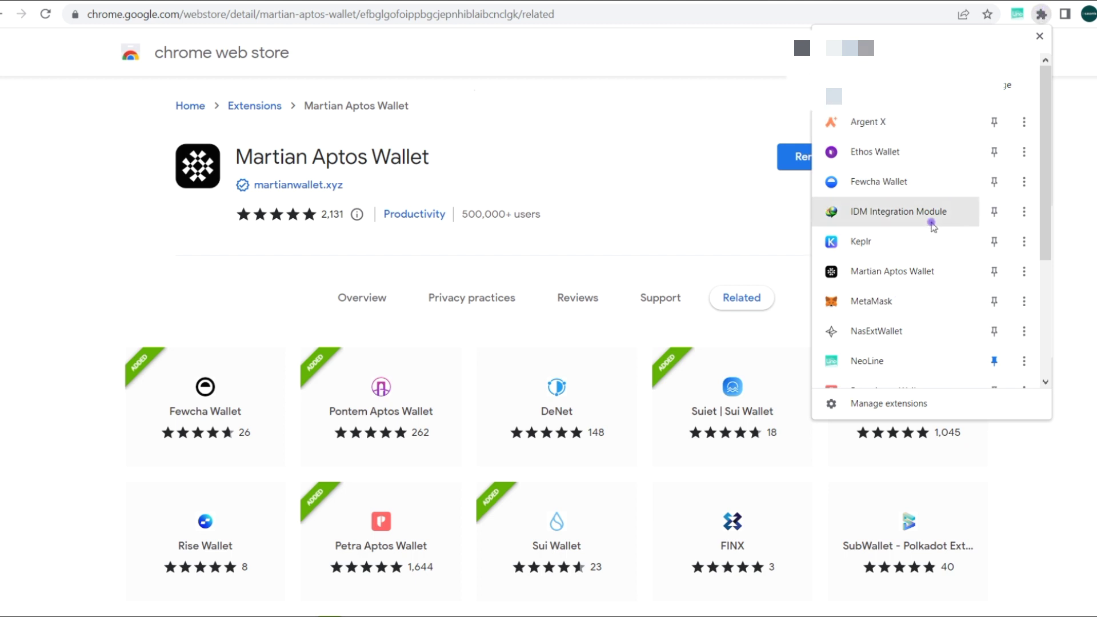
{"action": "left_click", "coordinate": [884, 273]}
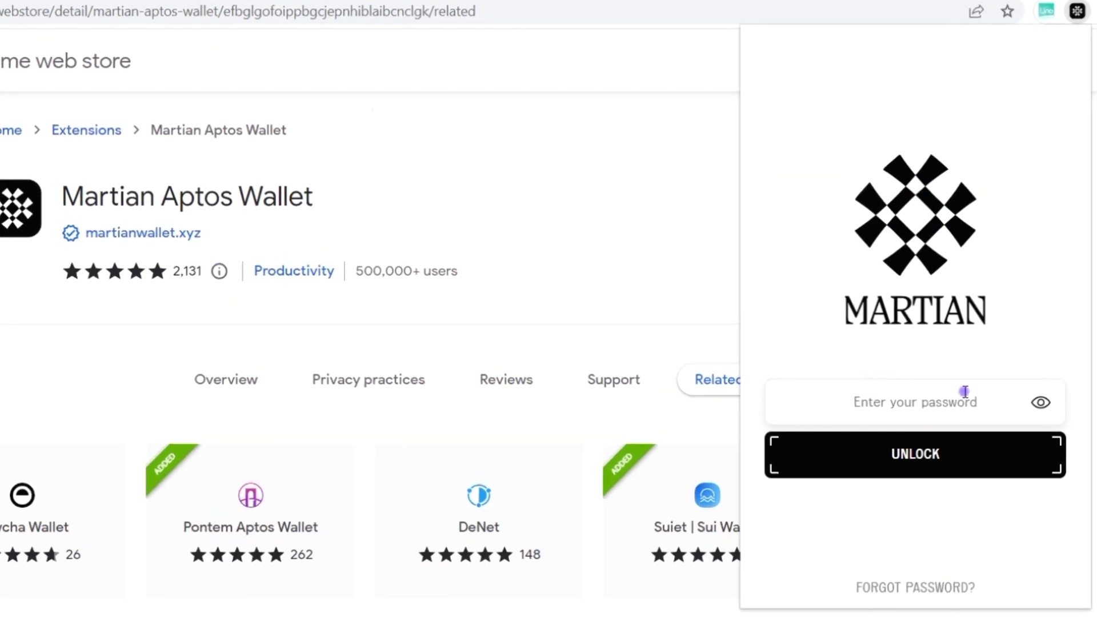
{"action": "left_click", "coordinate": [903, 404]}
{"action": "key", "text": "ctrl+v"}
{"action": "left_click", "coordinate": [917, 455]}
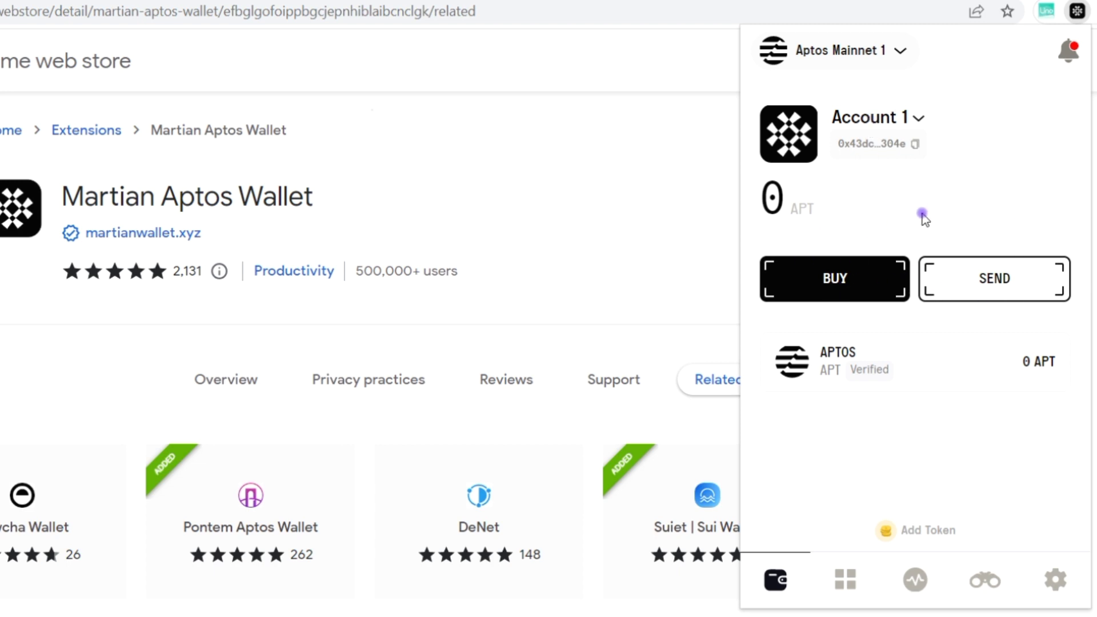
Step: Check the Aptos network list without switching, then show the Topaz, Aptos and Martian notifications
{"action": "left_click", "coordinate": [898, 52]}
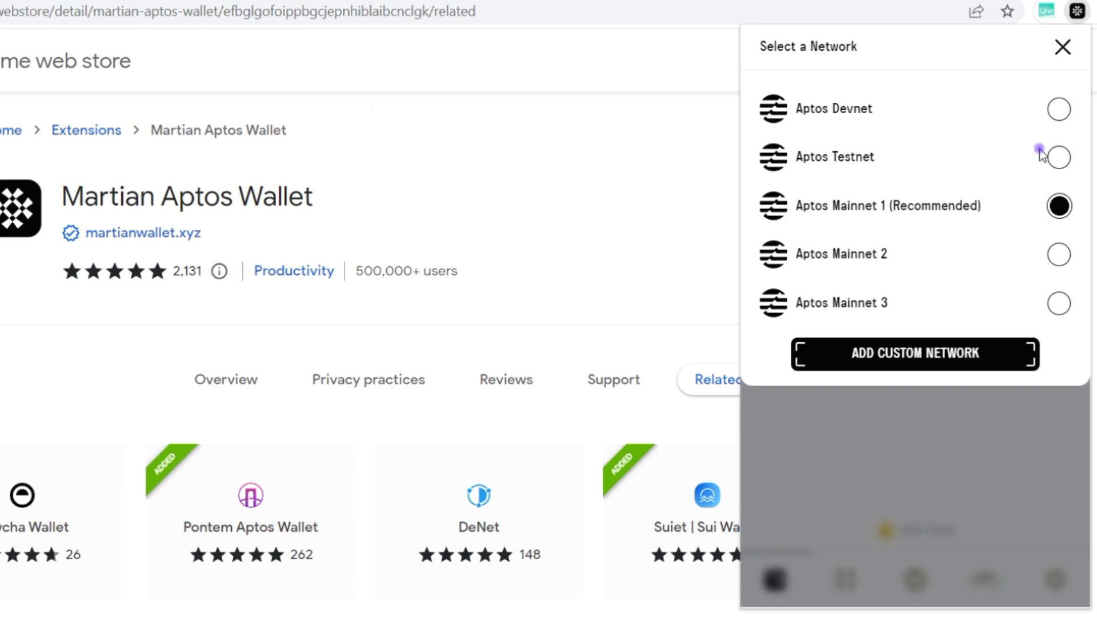
{"action": "left_click", "coordinate": [1062, 49]}
{"action": "left_click", "coordinate": [1070, 56]}
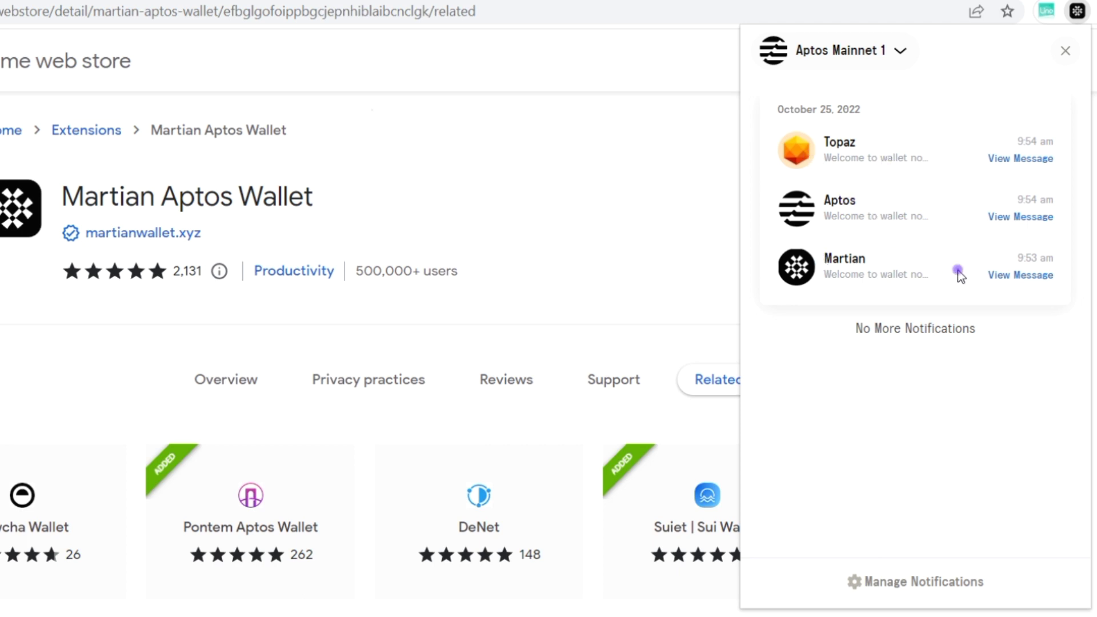
Step: Dismiss the notifications panel and bring up the Register Token form via Add Token
{"action": "left_click", "coordinate": [1067, 52]}
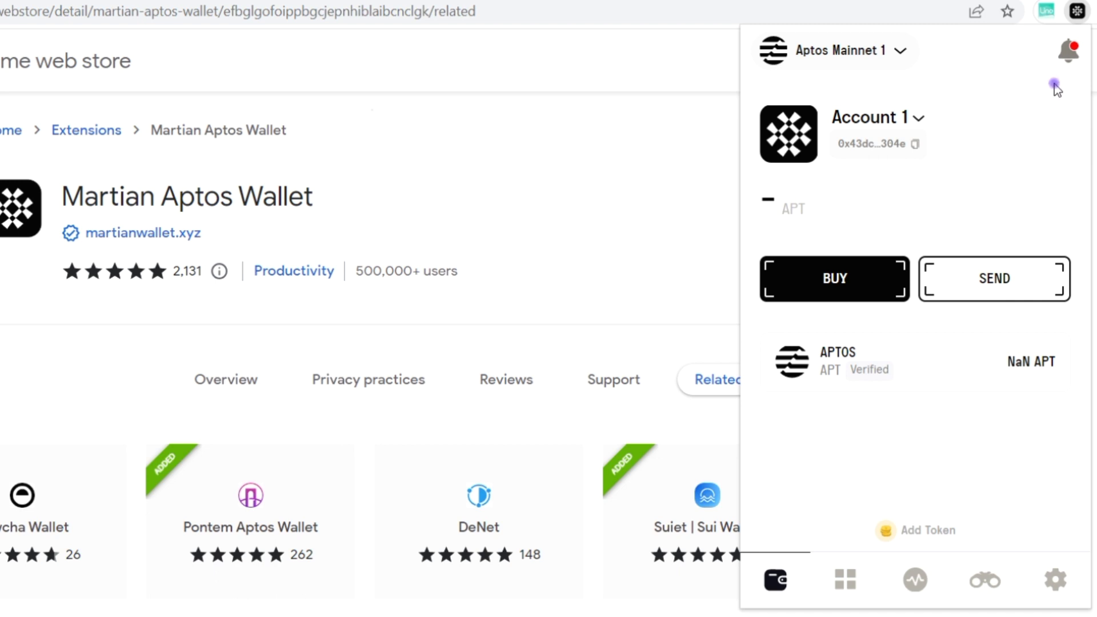
{"action": "left_click", "coordinate": [1067, 53]}
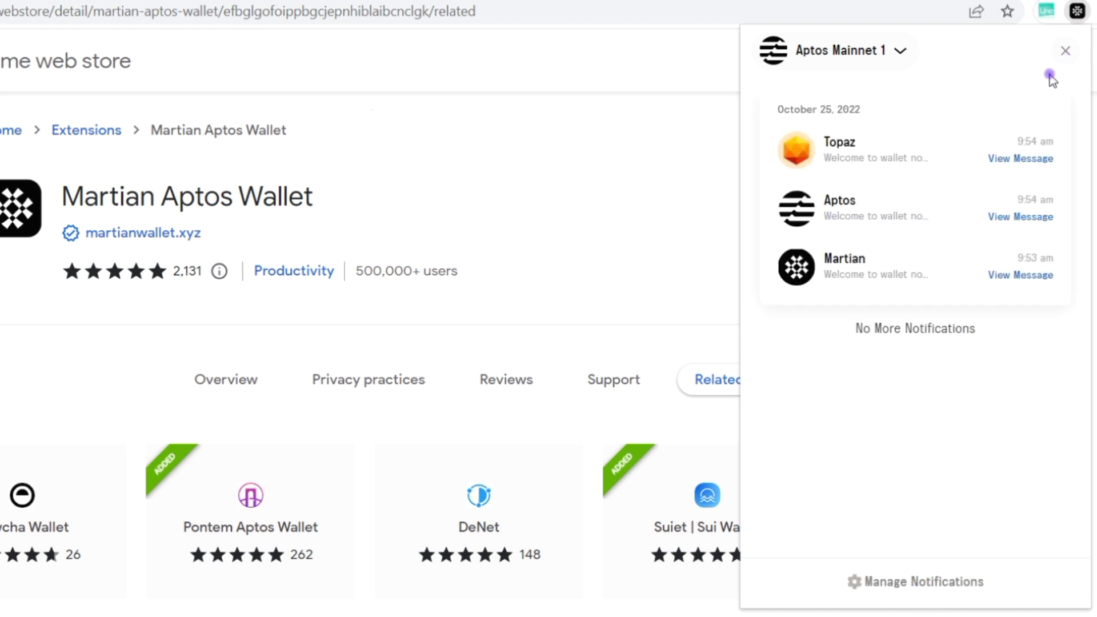
{"action": "left_click", "coordinate": [1065, 51]}
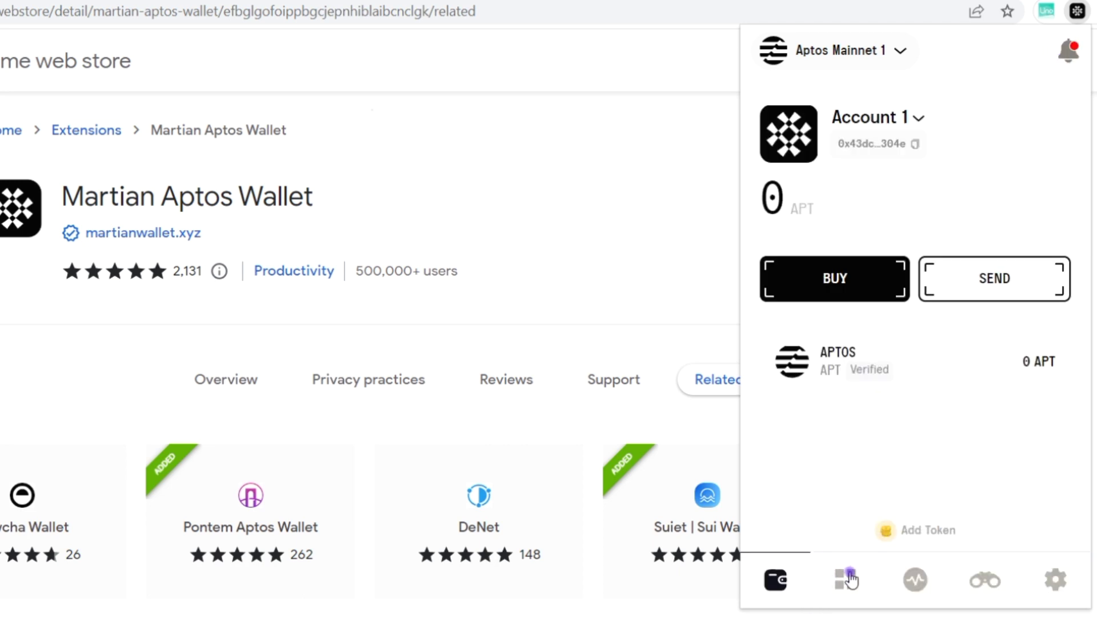
{"action": "left_click", "coordinate": [911, 527]}
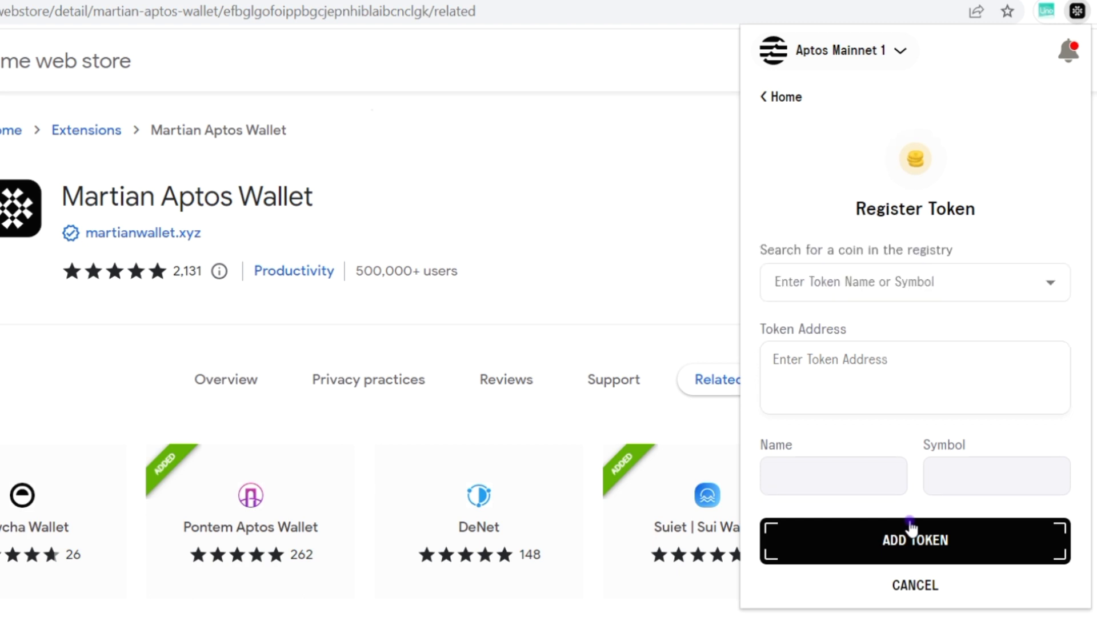
Step: Expand the coin registry dropdown and scroll down to tokens like NEAR (Wormhole) and Wrapped BNB
{"action": "left_click", "coordinate": [1030, 276]}
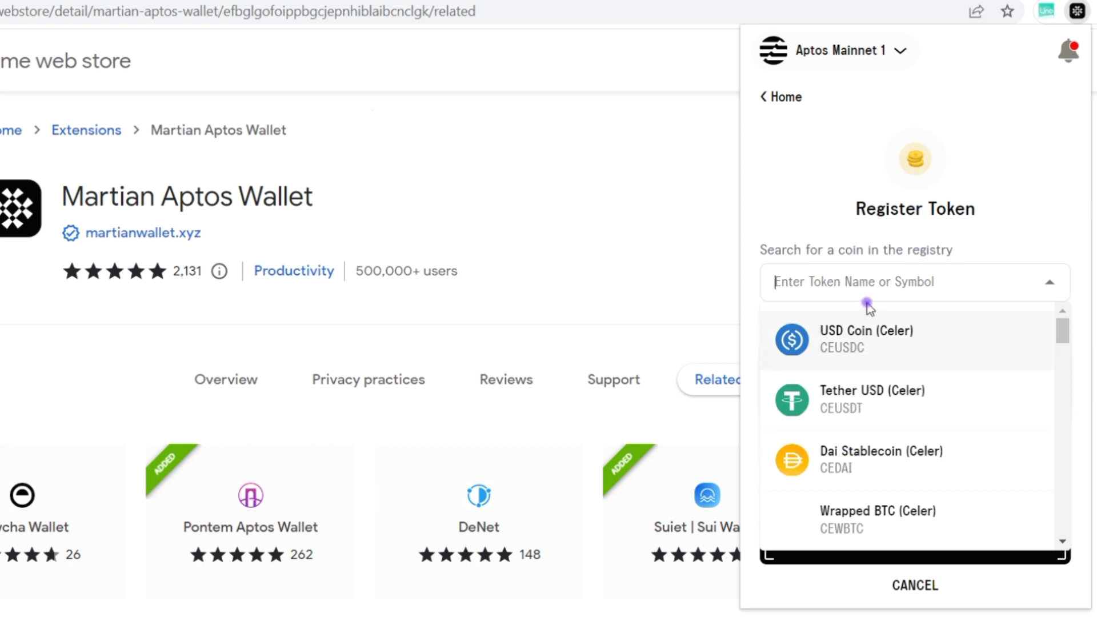
{"action": "scroll", "coordinate": [883, 454], "scroll_direction": "down", "scroll_amount": 1}
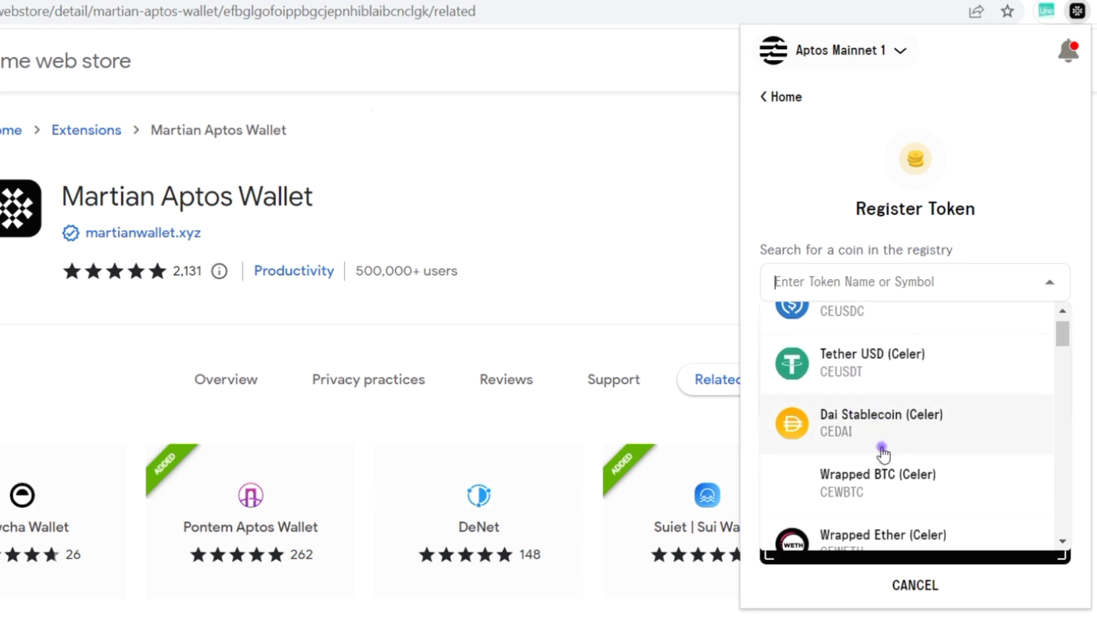
{"action": "scroll", "coordinate": [883, 454], "scroll_direction": "down", "scroll_amount": 6}
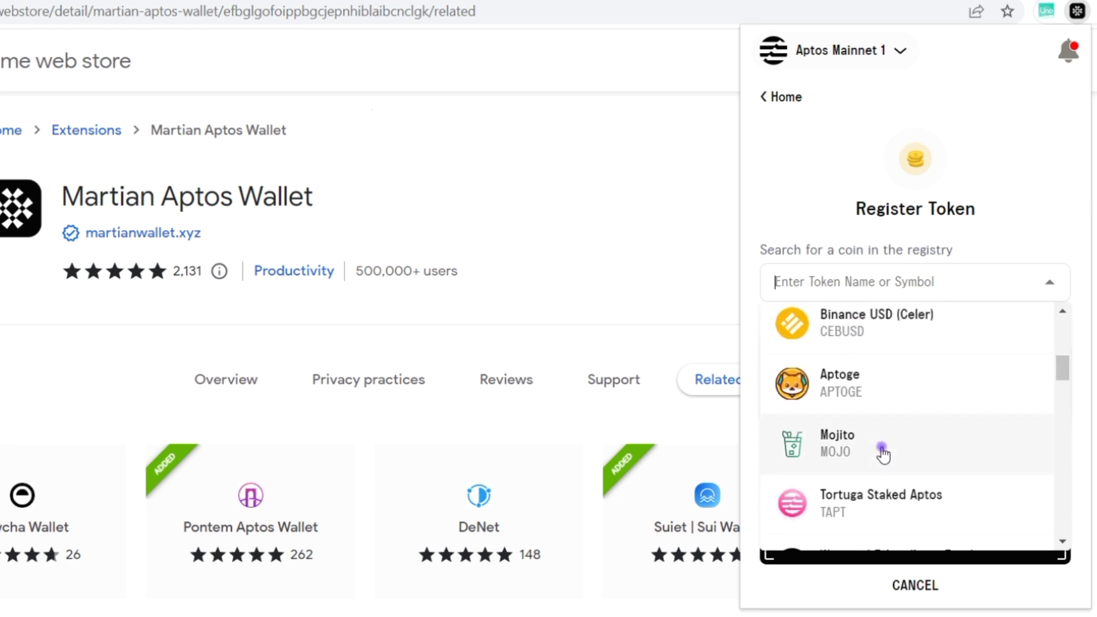
{"action": "scroll", "coordinate": [883, 454], "scroll_direction": "up", "scroll_amount": 5}
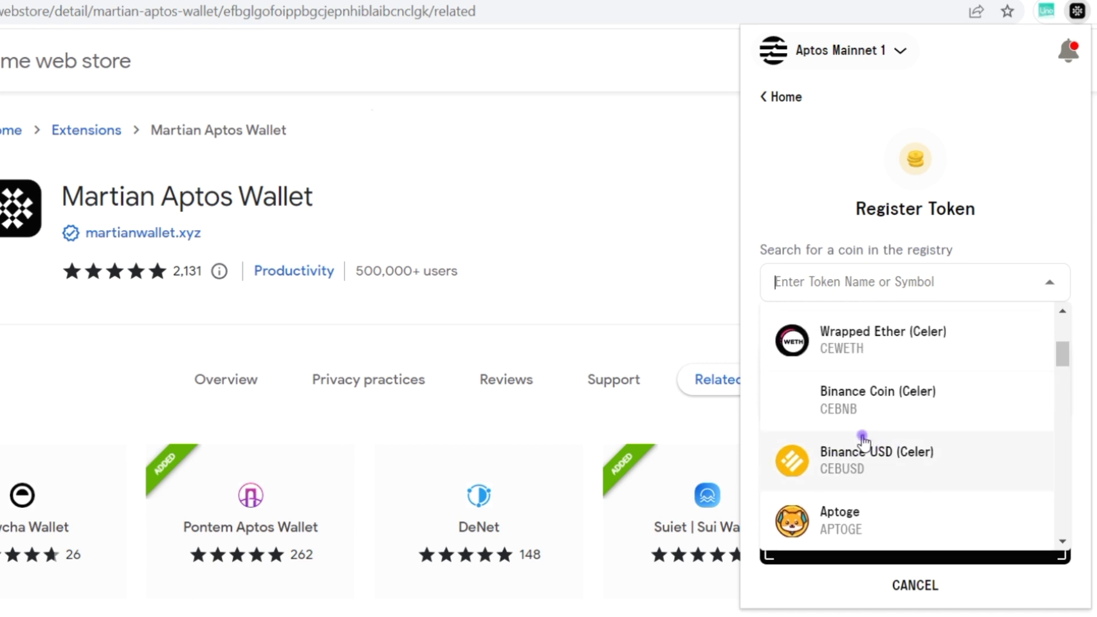
{"action": "scroll", "coordinate": [864, 442], "scroll_direction": "down", "scroll_amount": 6}
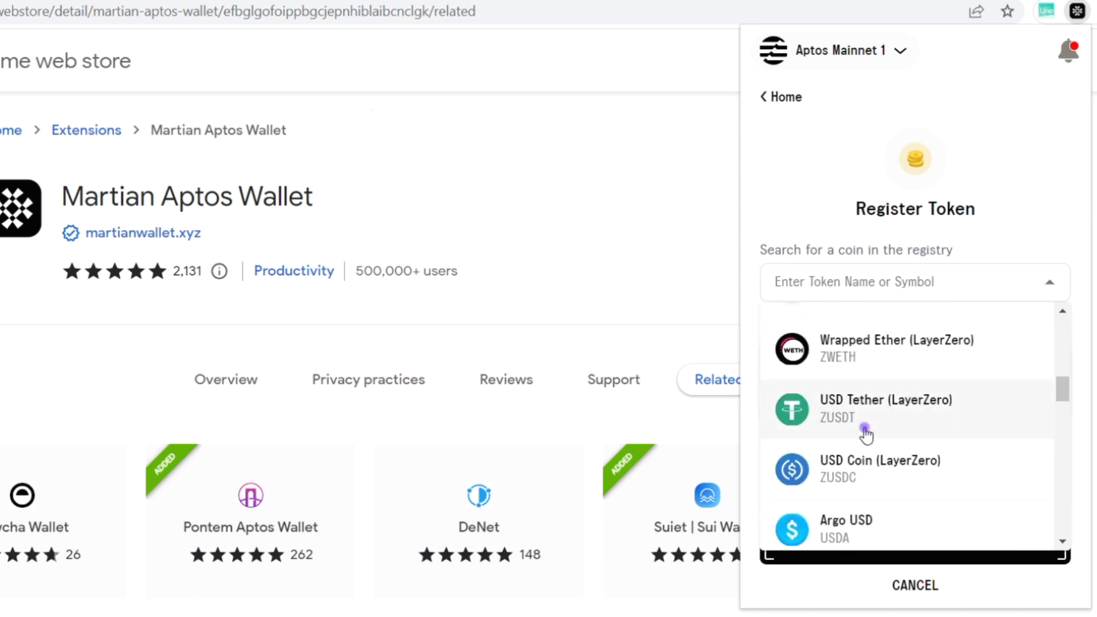
{"action": "scroll", "coordinate": [864, 433], "scroll_direction": "down", "scroll_amount": 1}
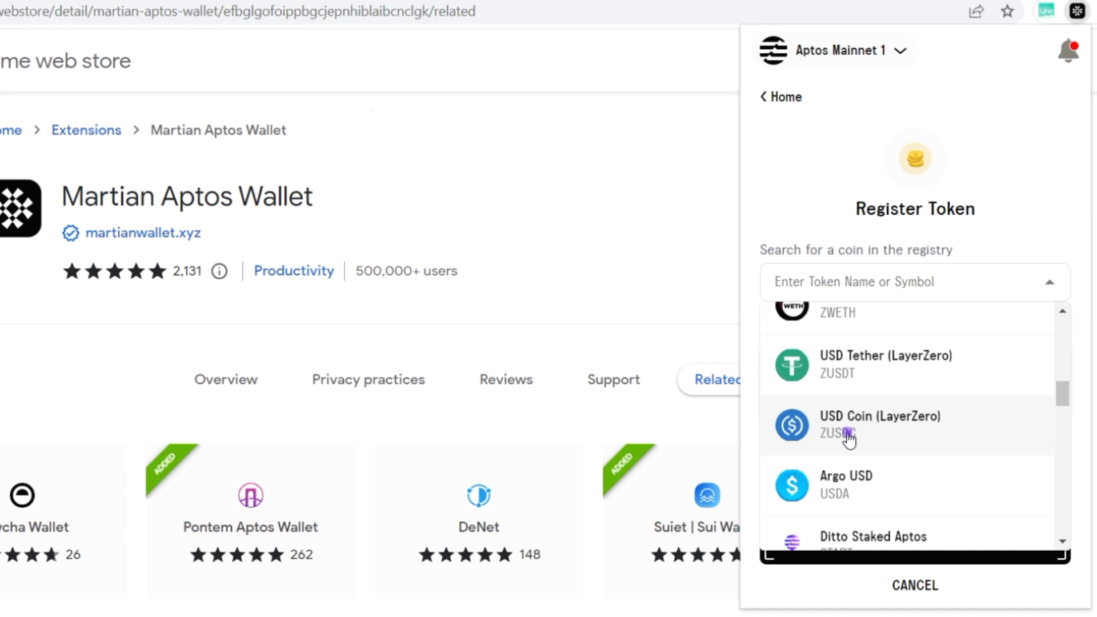
{"action": "scroll", "coordinate": [850, 439], "scroll_direction": "down", "scroll_amount": 6}
{"action": "scroll", "coordinate": [850, 440], "scroll_direction": "up", "scroll_amount": 2}
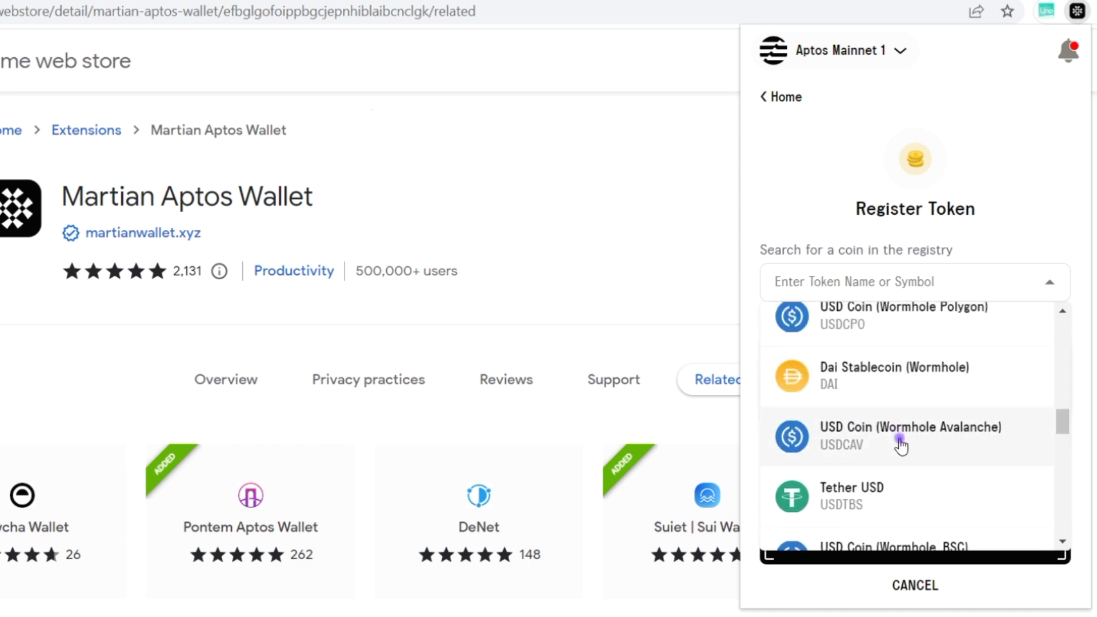
{"action": "scroll", "coordinate": [901, 443], "scroll_direction": "down", "scroll_amount": 9}
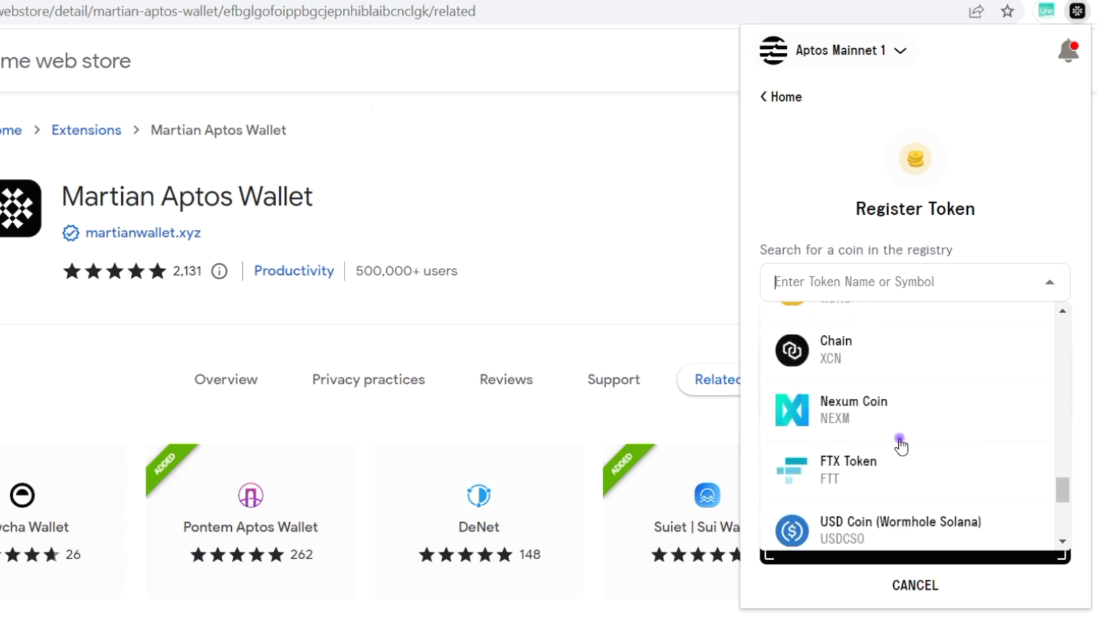
{"action": "scroll", "coordinate": [885, 393], "scroll_direction": "up", "scroll_amount": 3}
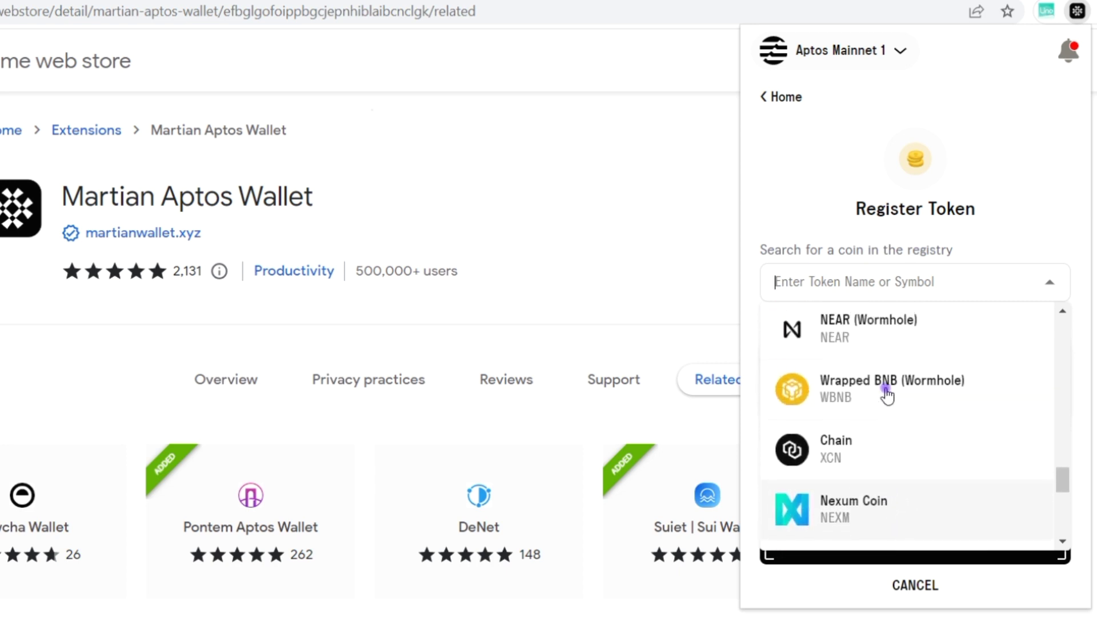
Step: Submit NEAR (Wormhole) for registration, then back out of the fee confirmation to Account 1
{"action": "left_click", "coordinate": [857, 407]}
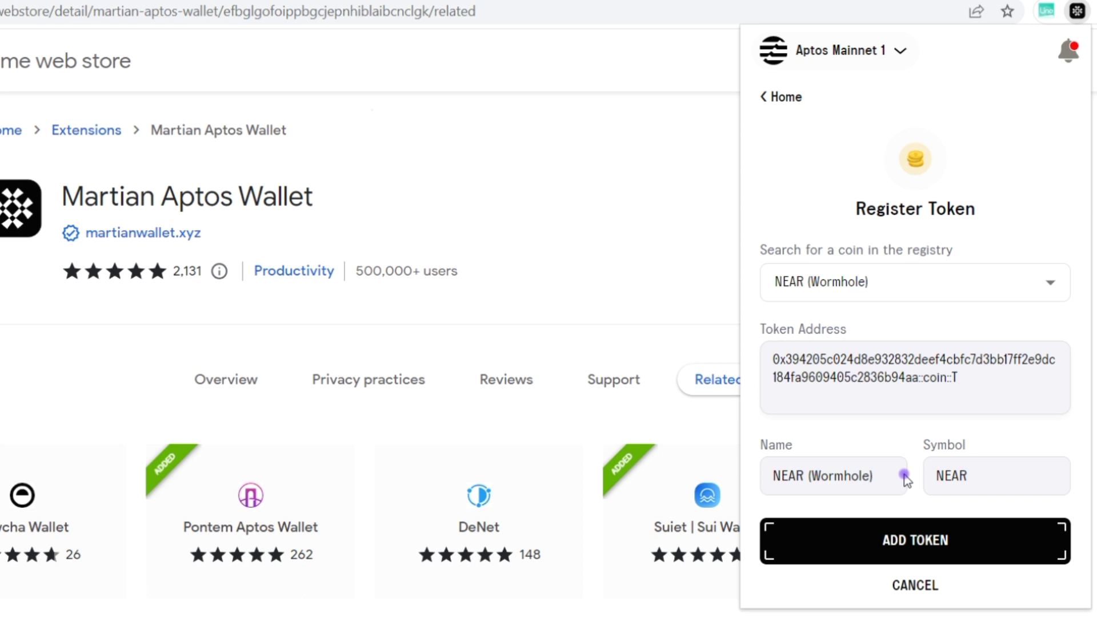
{"action": "left_click", "coordinate": [915, 557]}
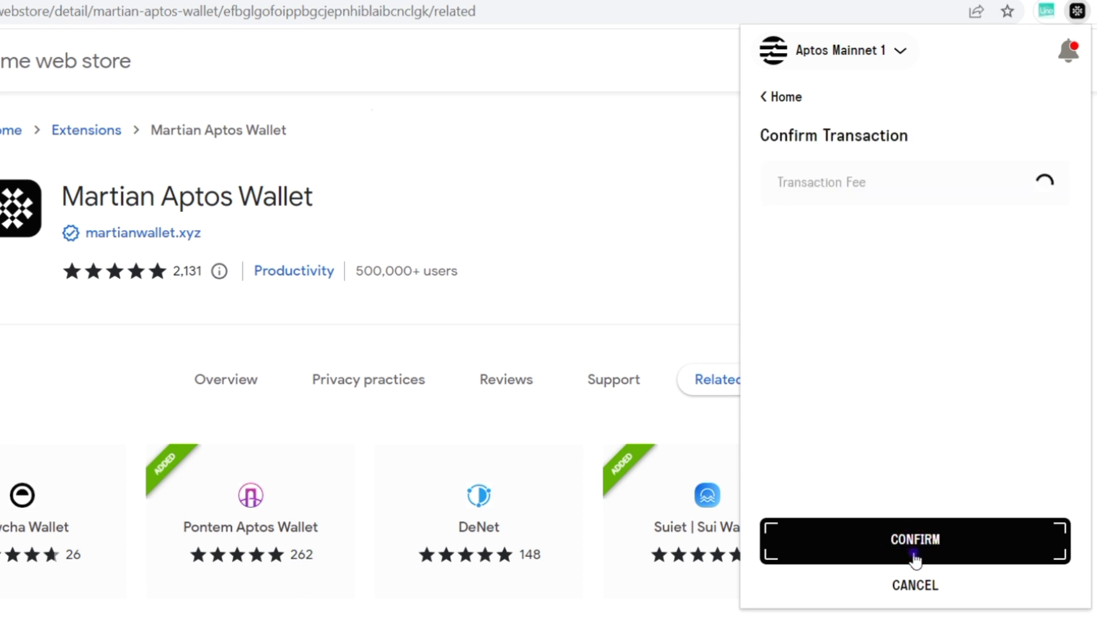
{"action": "left_click", "coordinate": [768, 98]}
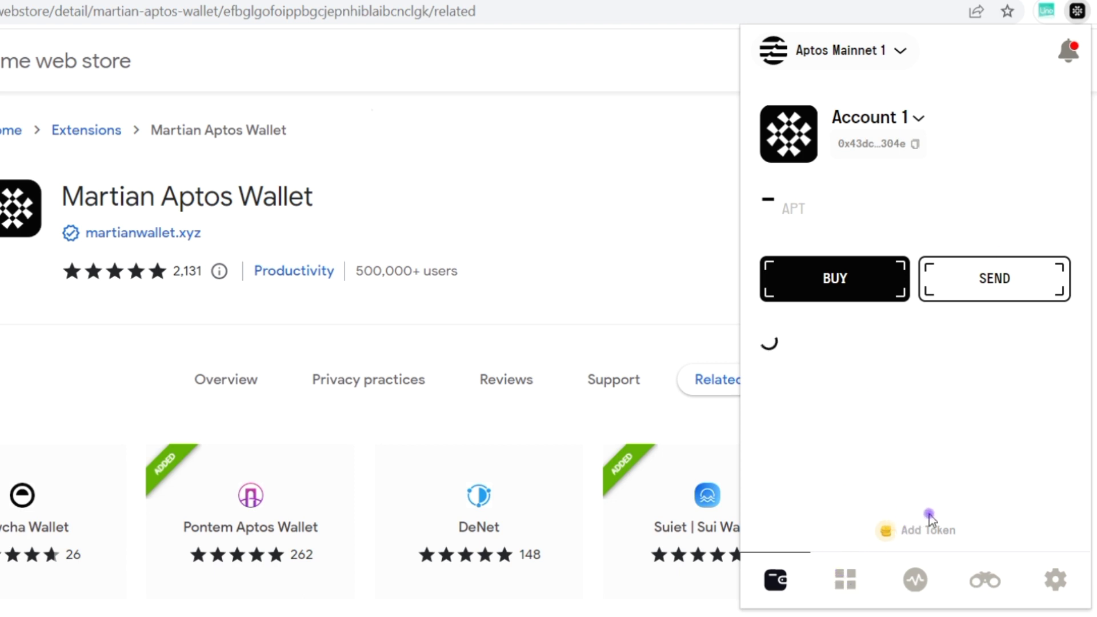
Step: View the empty NFT page, abandon the Receive setup, check Activity, then browse Aptos apps
{"action": "left_click", "coordinate": [840, 579]}
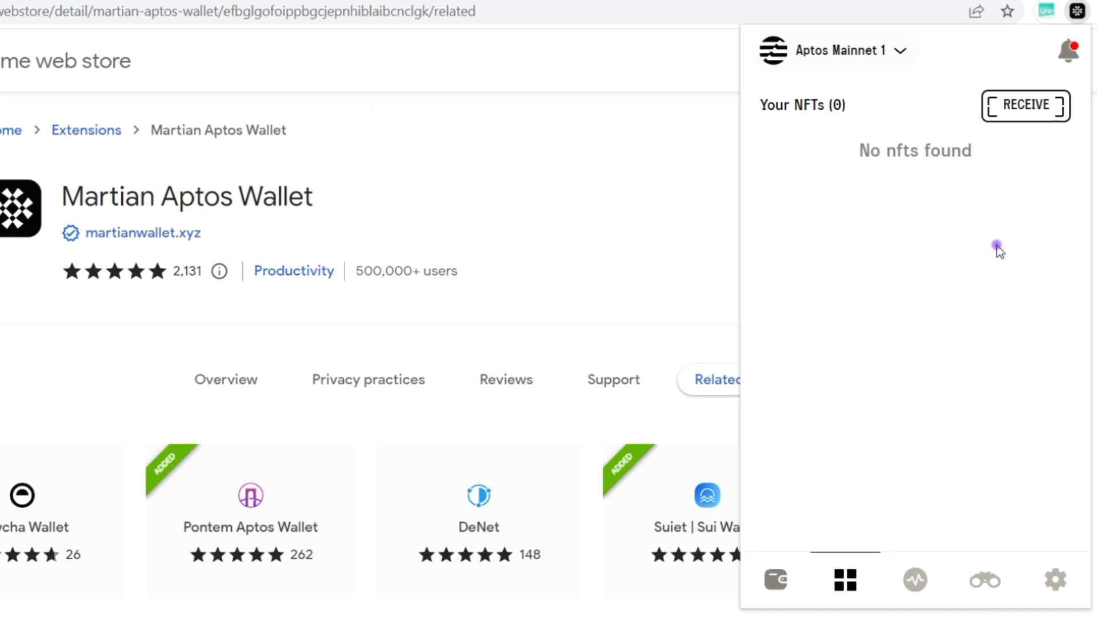
{"action": "left_click", "coordinate": [1015, 107]}
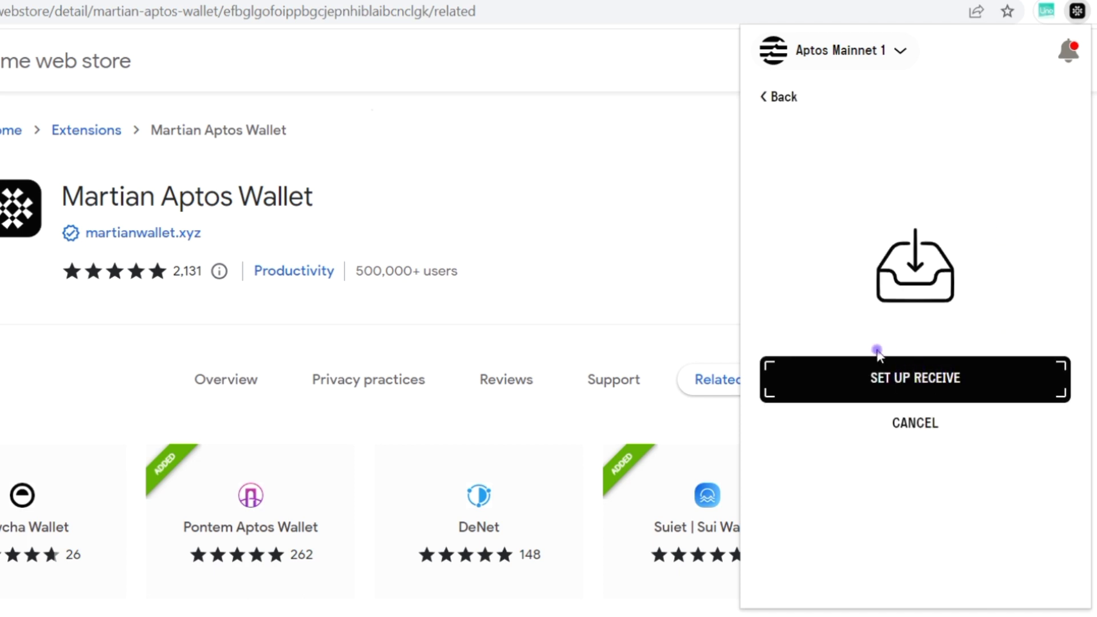
{"action": "left_click", "coordinate": [860, 394]}
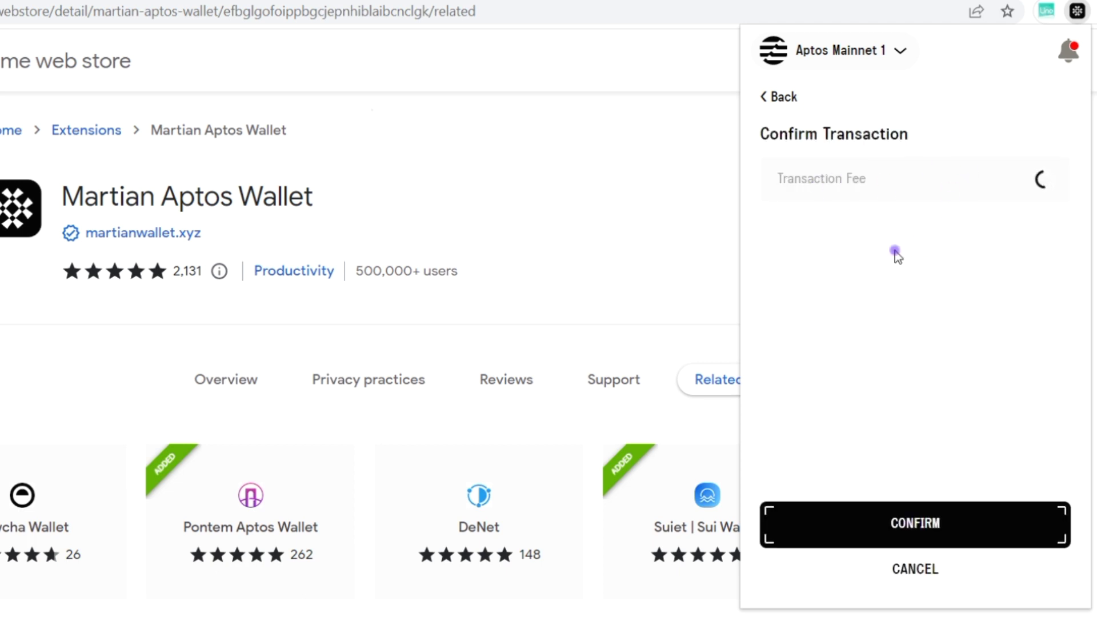
{"action": "left_click", "coordinate": [770, 91]}
{"action": "left_click", "coordinate": [772, 98]}
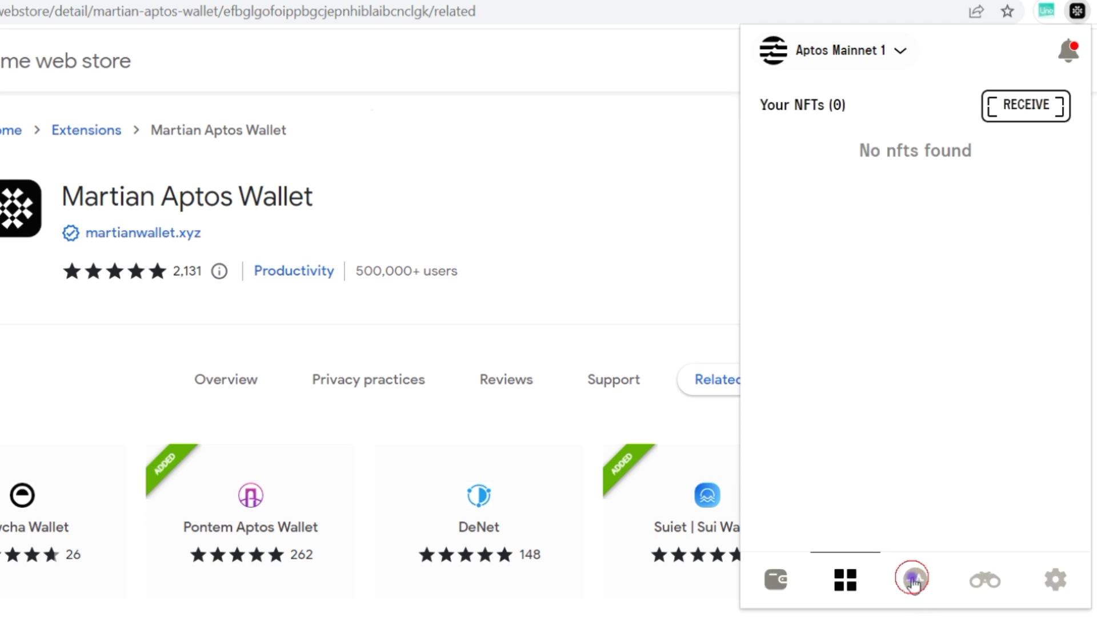
{"action": "left_click", "coordinate": [915, 583]}
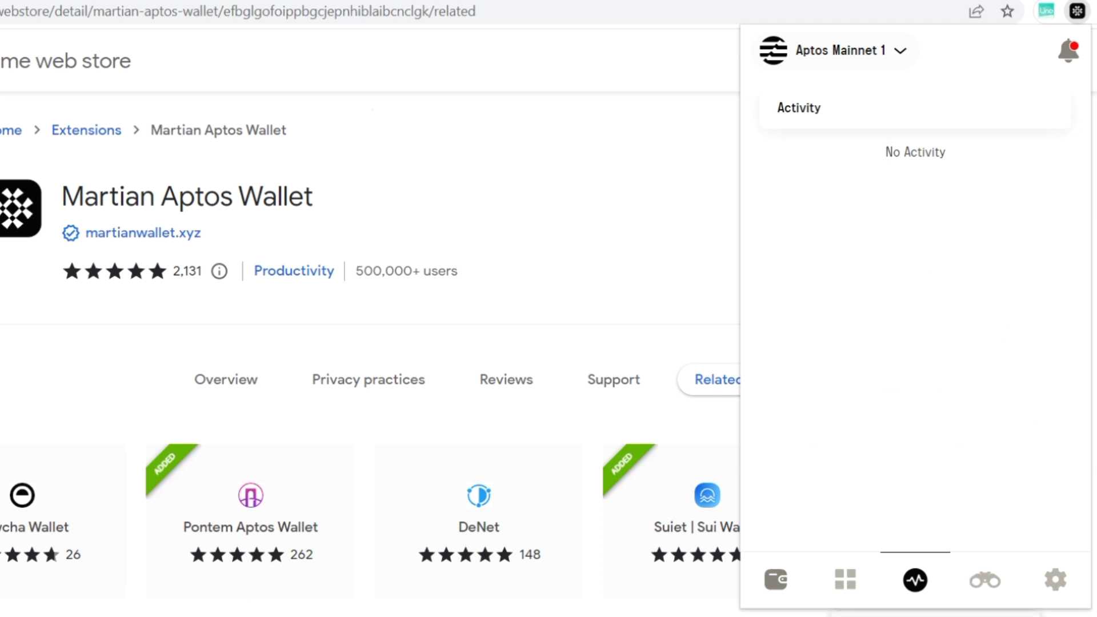
{"action": "left_click", "coordinate": [985, 580]}
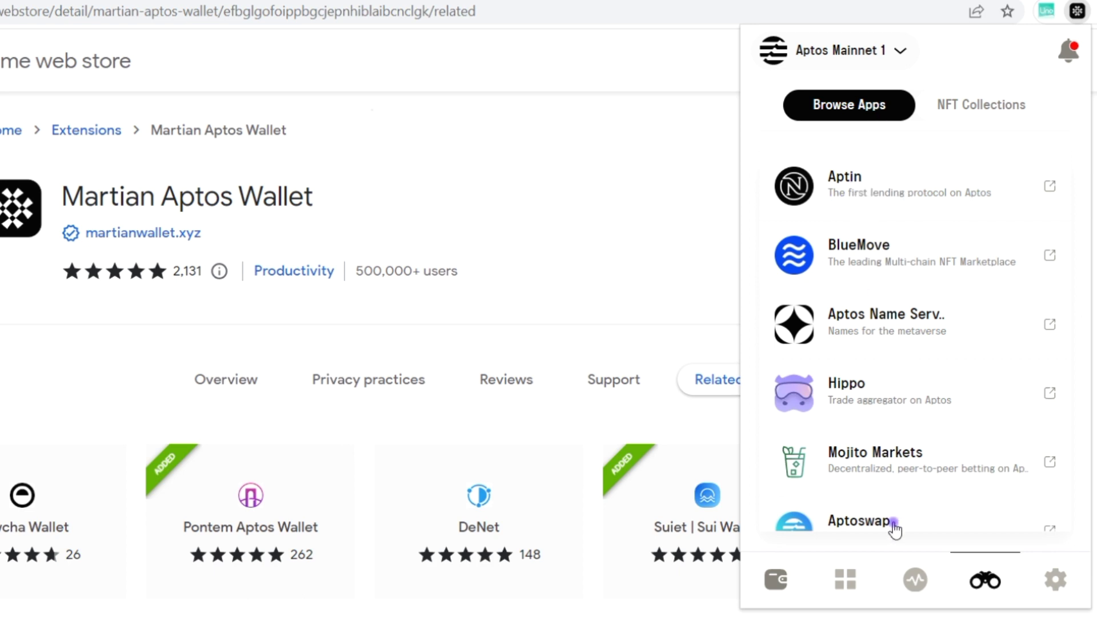
Step: Browse the app directory and NFT Collections lists, then bring up the account settings page
{"action": "scroll", "coordinate": [895, 525], "scroll_direction": "down", "scroll_amount": 3}
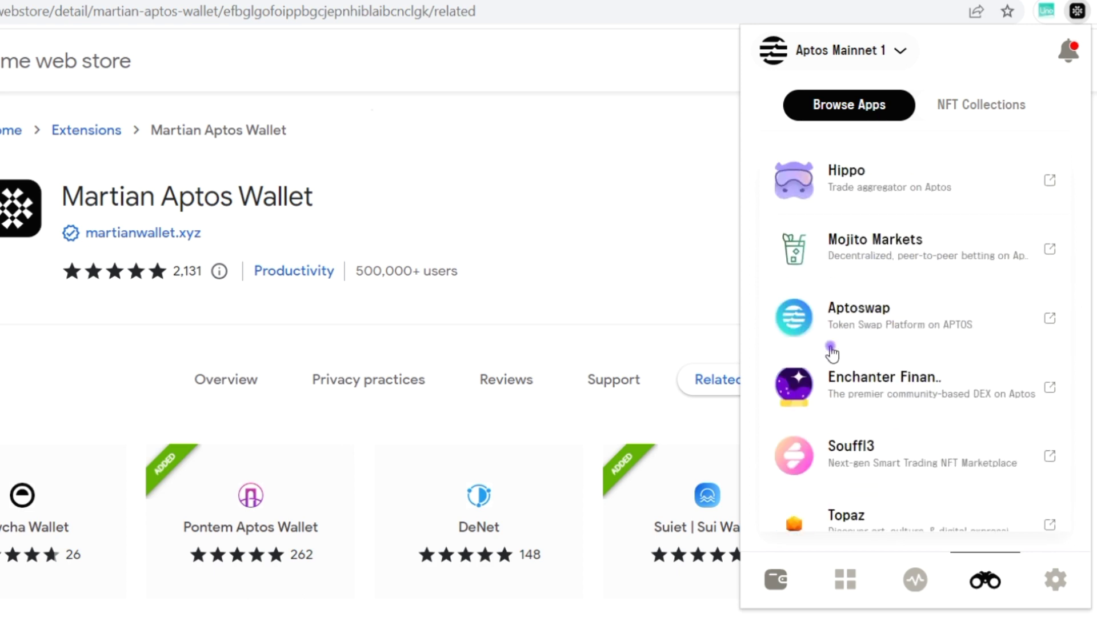
{"action": "scroll", "coordinate": [857, 446], "scroll_direction": "down", "scroll_amount": 3}
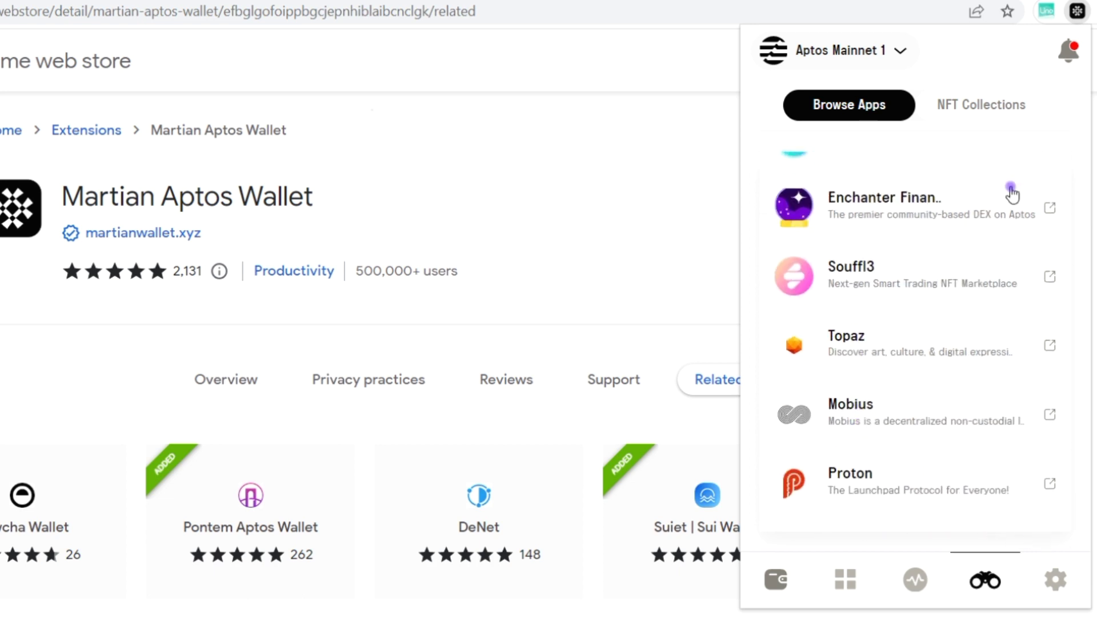
{"action": "left_click", "coordinate": [985, 110]}
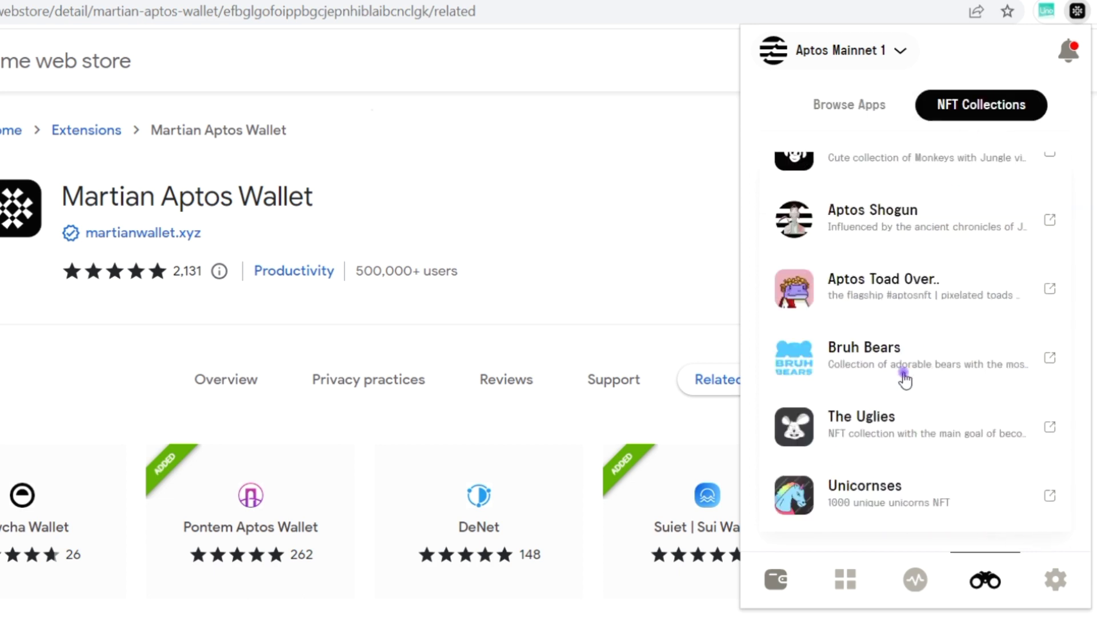
{"action": "scroll", "coordinate": [904, 380], "scroll_direction": "up", "scroll_amount": 3}
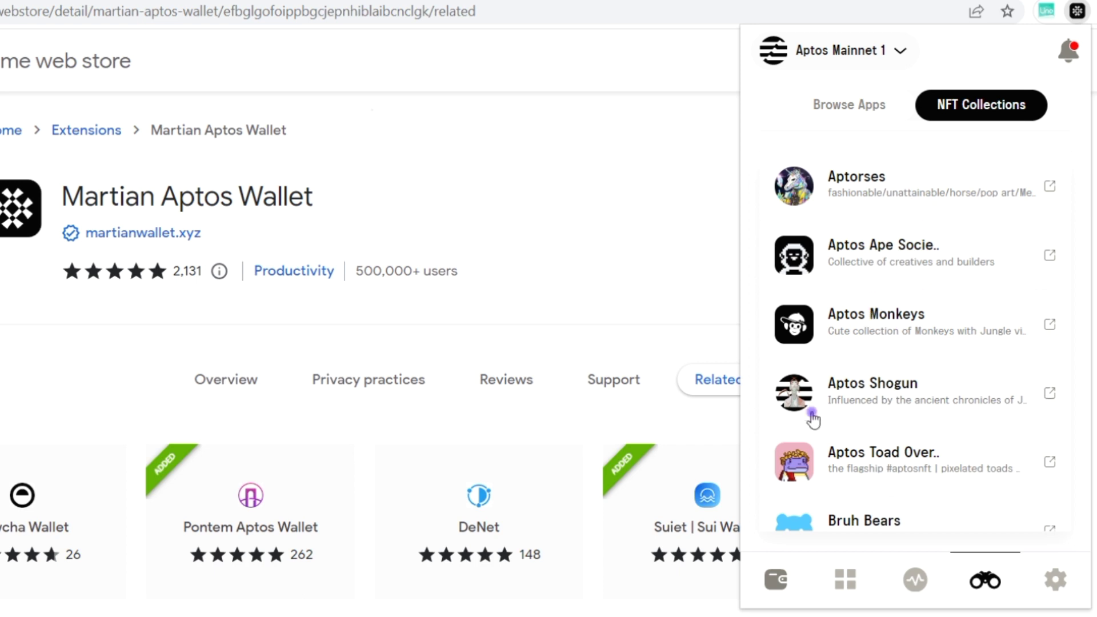
{"action": "left_click", "coordinate": [1051, 574]}
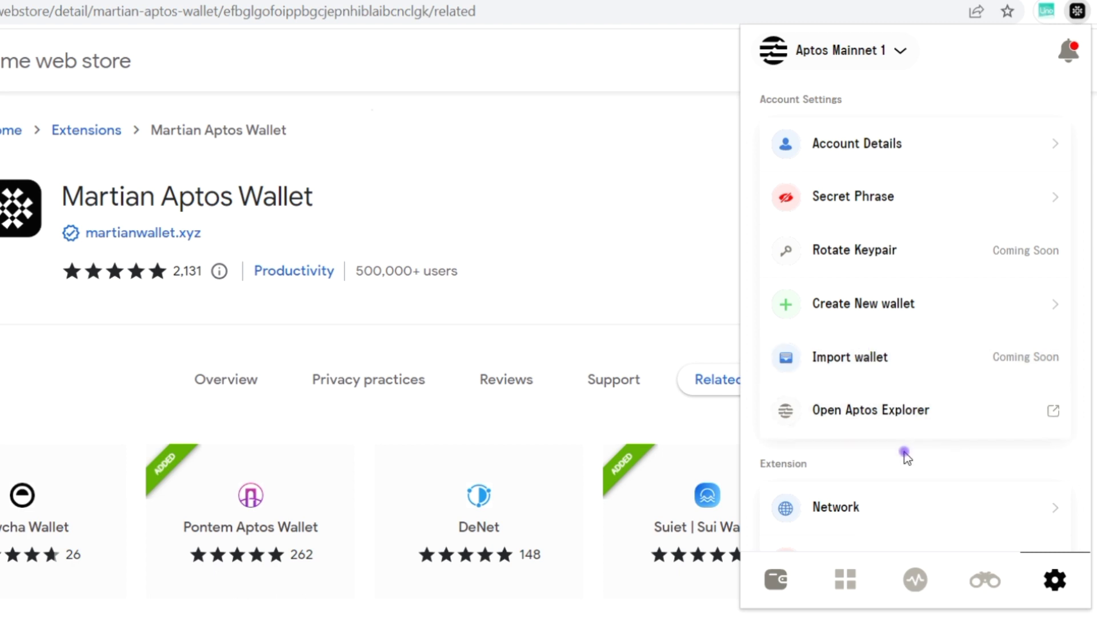
{"action": "scroll", "coordinate": [904, 448], "scroll_direction": "down", "scroll_amount": 5}
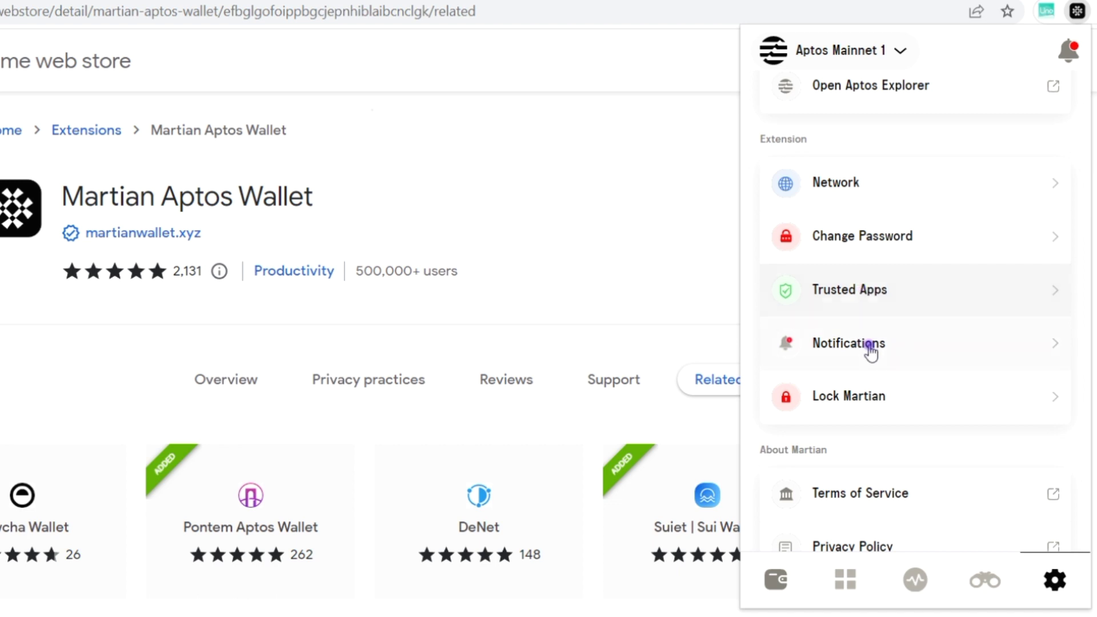
{"action": "scroll", "coordinate": [873, 398], "scroll_direction": "down", "scroll_amount": 5}
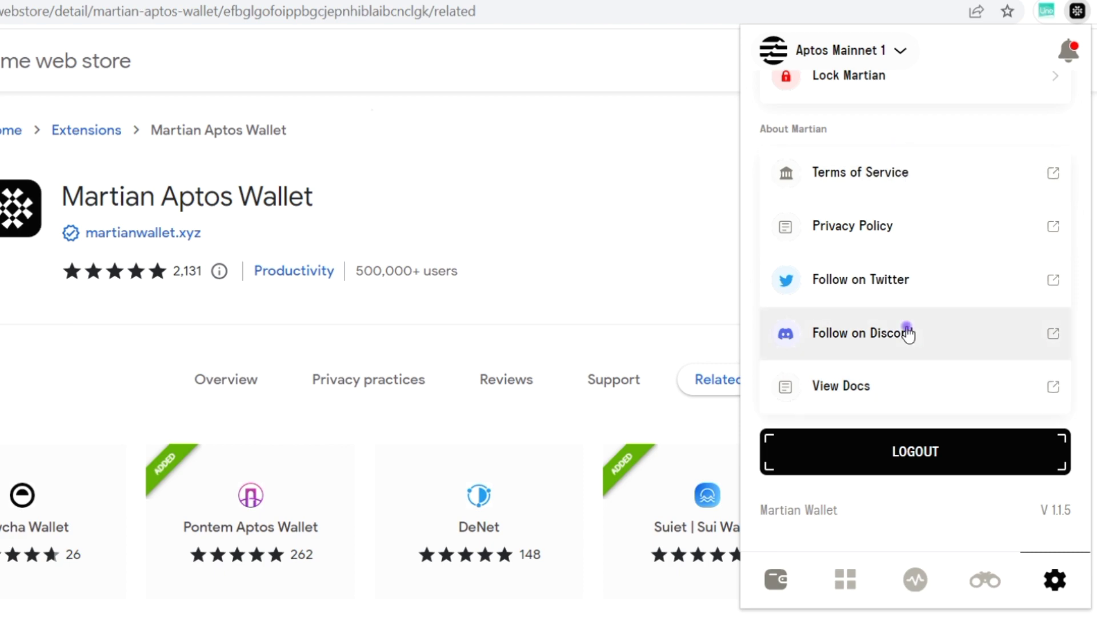
{"action": "scroll", "coordinate": [907, 333], "scroll_direction": "up", "scroll_amount": 10}
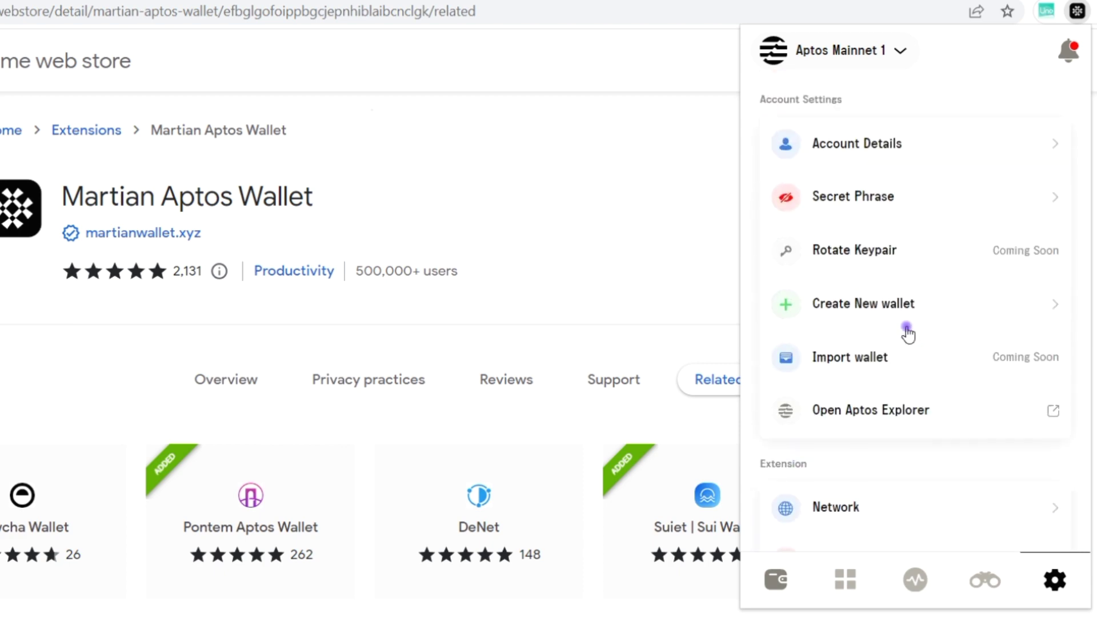
Step: Go back to the Account 1 wallet home screen with its APT balance
{"action": "left_click", "coordinate": [776, 585]}
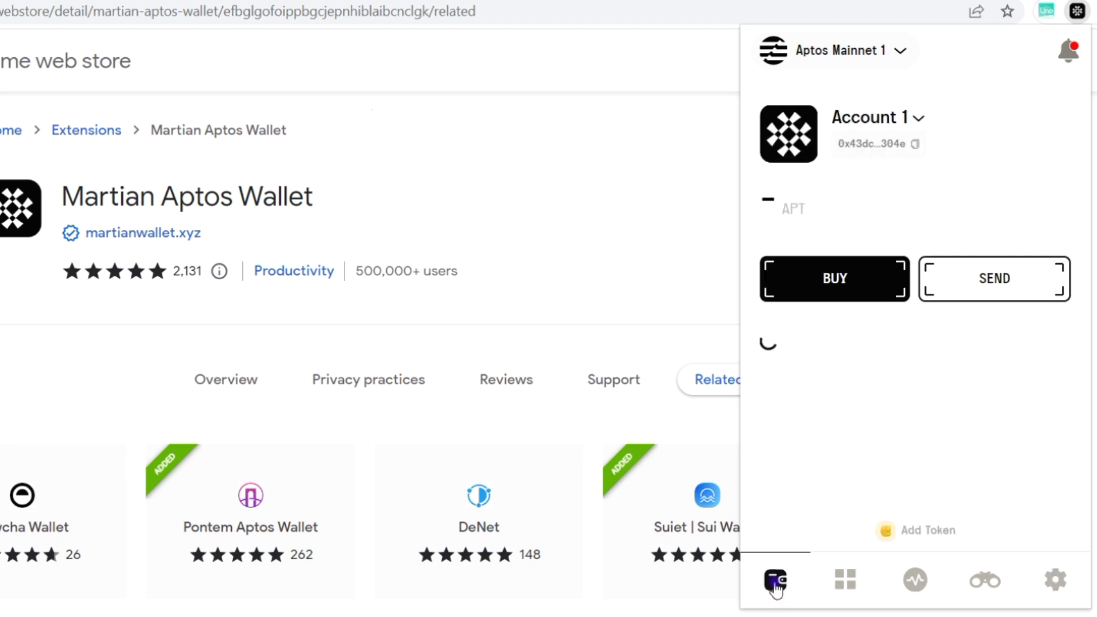